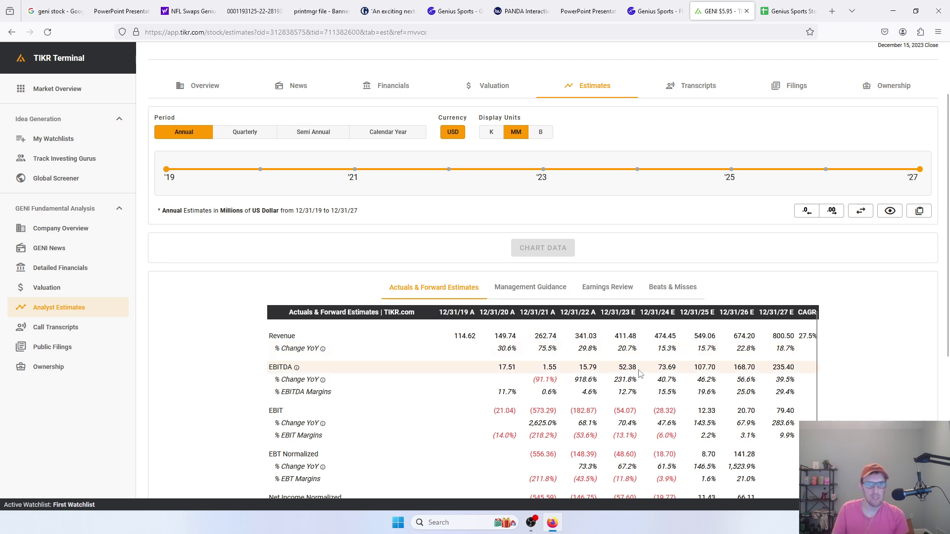
Review GENI's annual analyst estimates from revenue through free cash flow
{"action": "scroll", "coordinate": [638, 374], "scroll_direction": "down", "scroll_amount": 2}
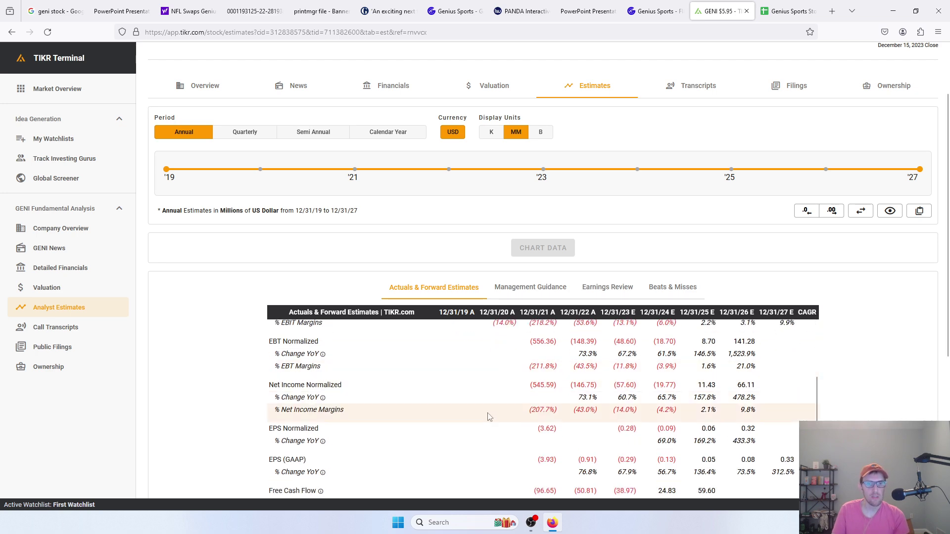
{"action": "scroll", "coordinate": [488, 416], "scroll_direction": "down", "scroll_amount": 1}
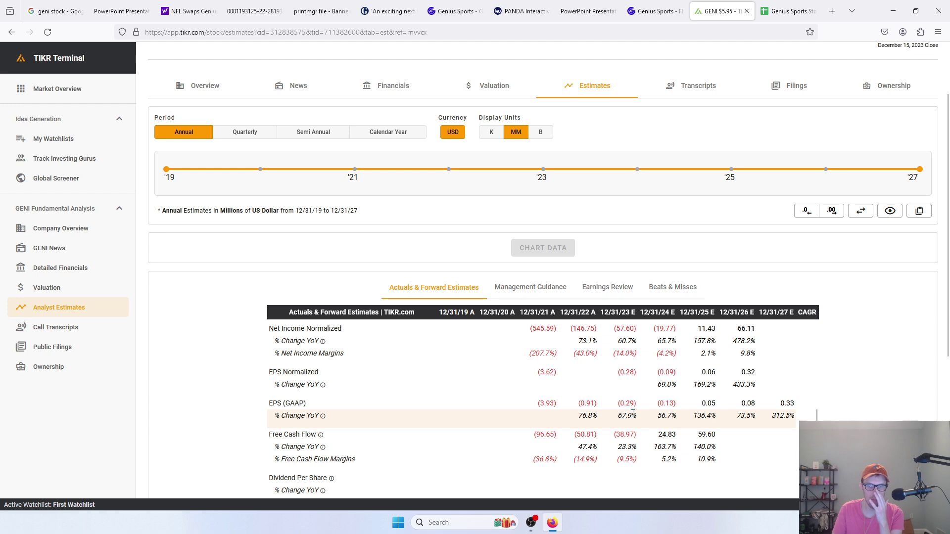
{"action": "scroll", "coordinate": [633, 414], "scroll_direction": "up", "scroll_amount": 3}
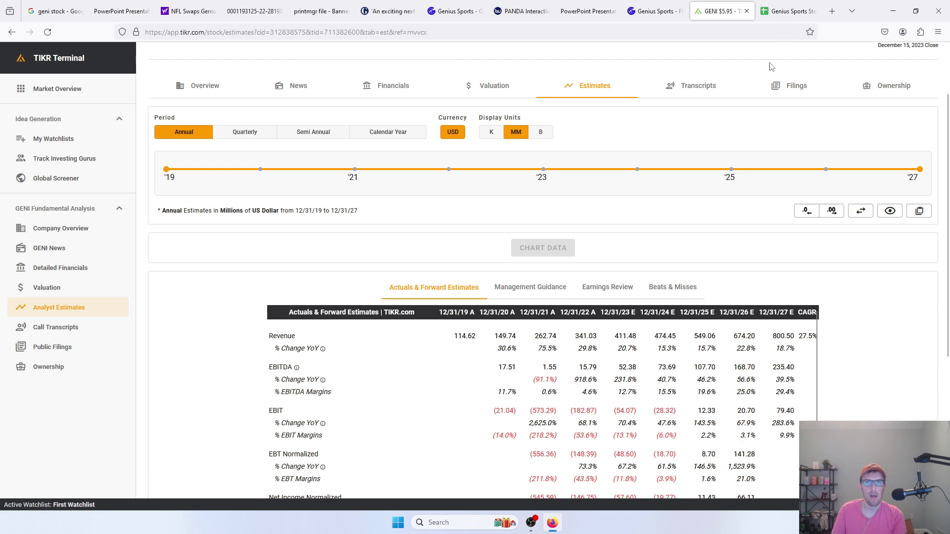
Switch to the Genius Sports Stock spreadsheet in Google Sheets, show the Disclaimer sheet, and return to the Valuation sheet
{"action": "left_click", "coordinate": [787, 11]}
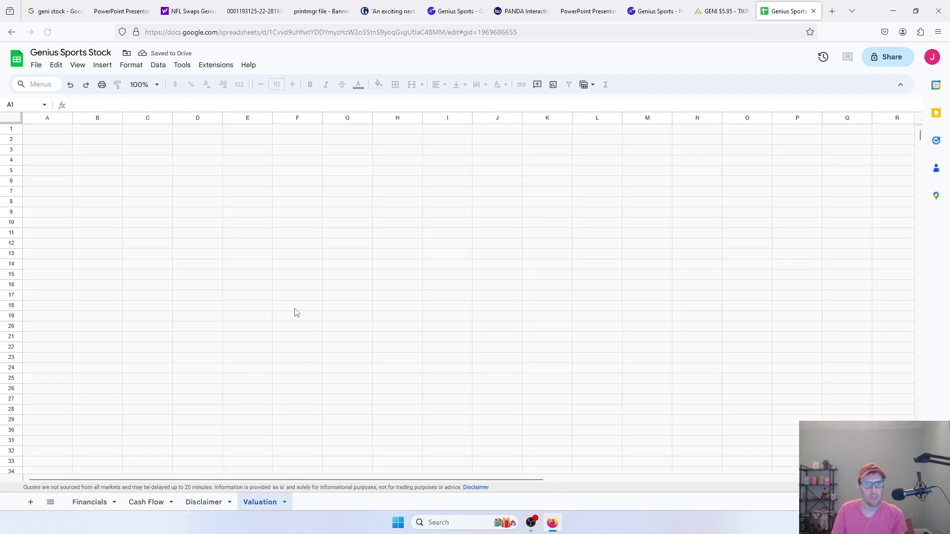
{"action": "left_click", "coordinate": [204, 503]}
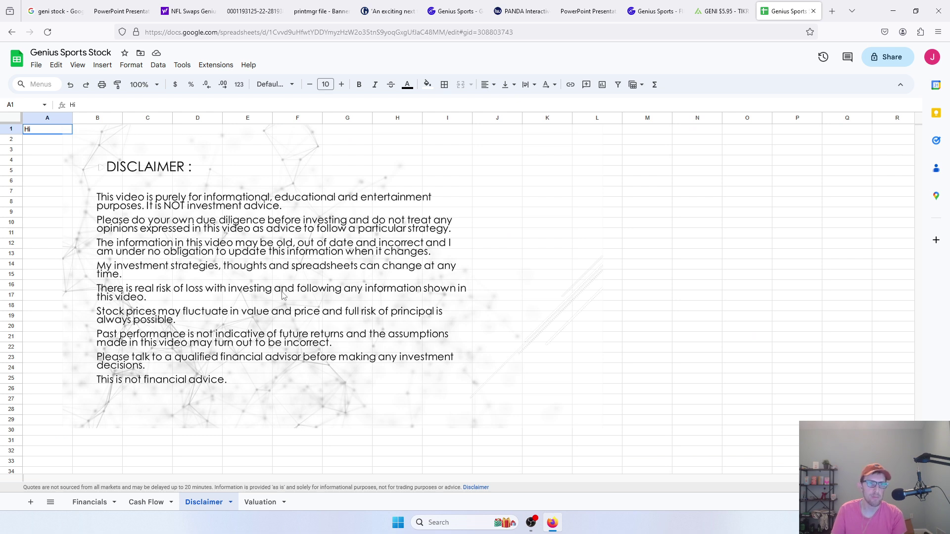
{"action": "left_click", "coordinate": [259, 503]}
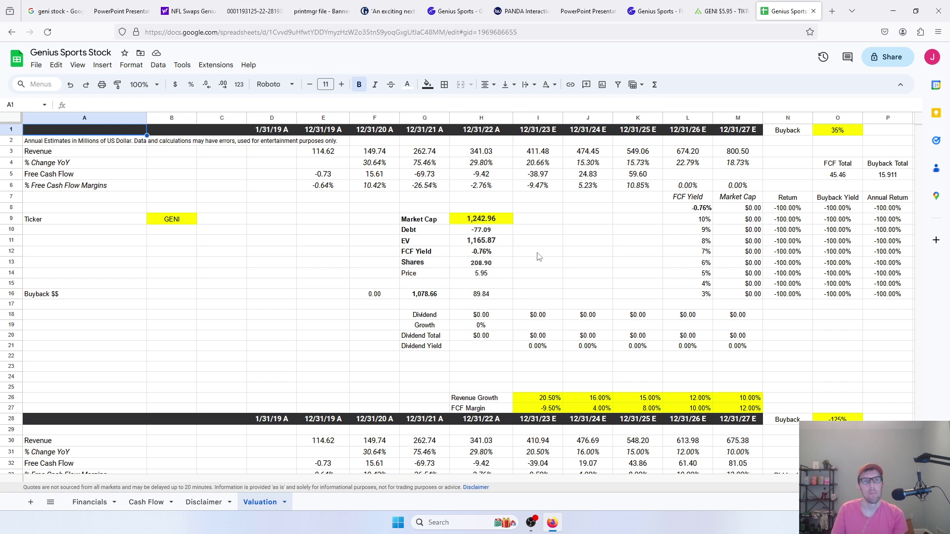
Inspect the debt, market cap and buyback cells in the 12/31/22 column of the Valuation sheet
{"action": "left_click", "coordinate": [495, 231]}
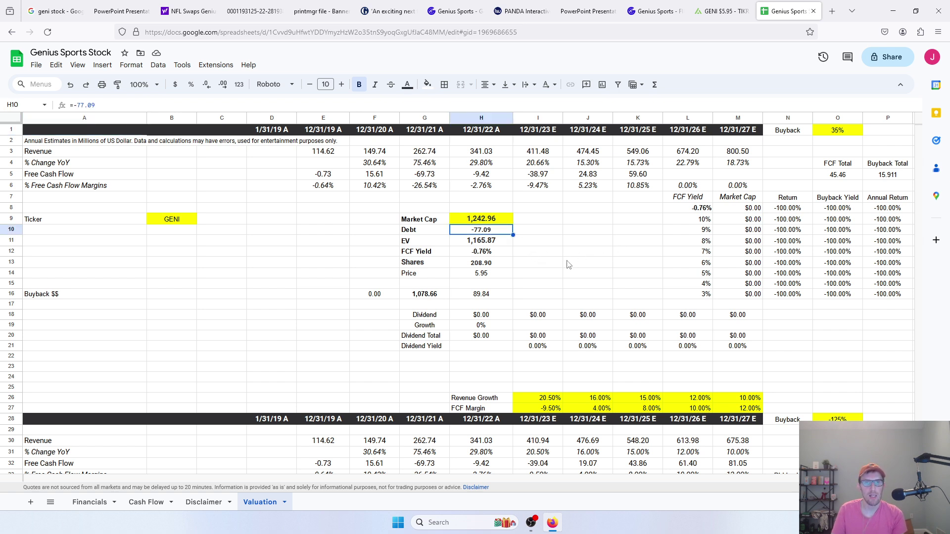
{"action": "left_click", "coordinate": [494, 222]}
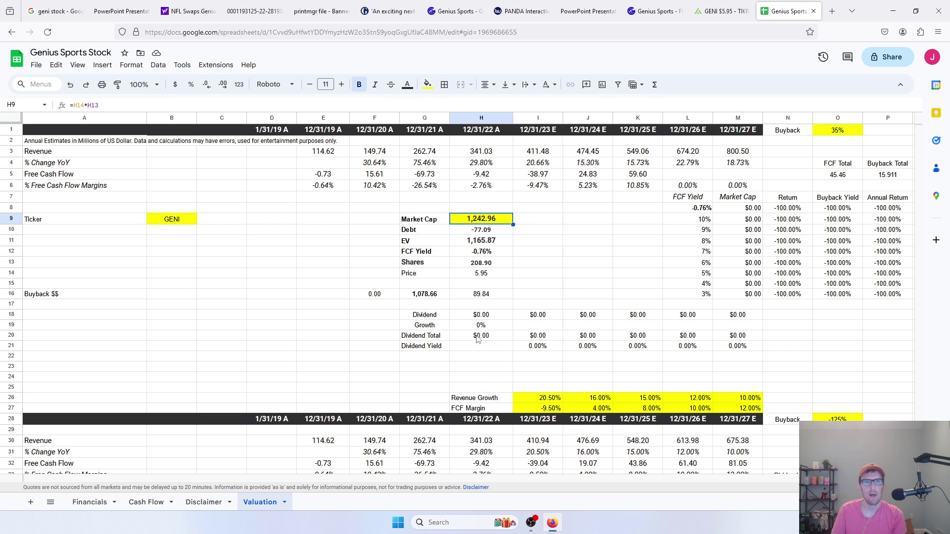
{"action": "left_click", "coordinate": [479, 296]}
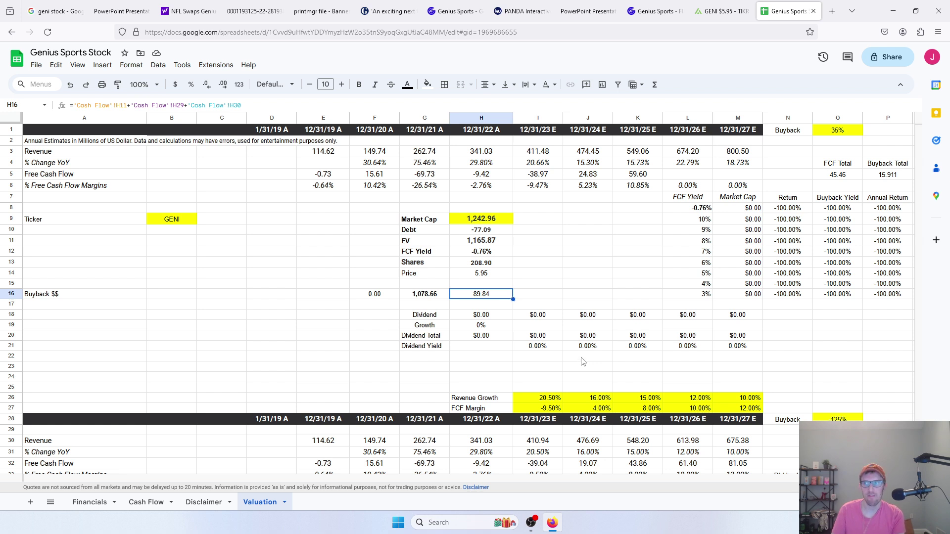
Examine the revenue growth and FCF margin assumptions for 2024 through 2027, ending on the 2027 FCF margin
{"action": "scroll", "coordinate": [589, 339], "scroll_direction": "down", "scroll_amount": 2}
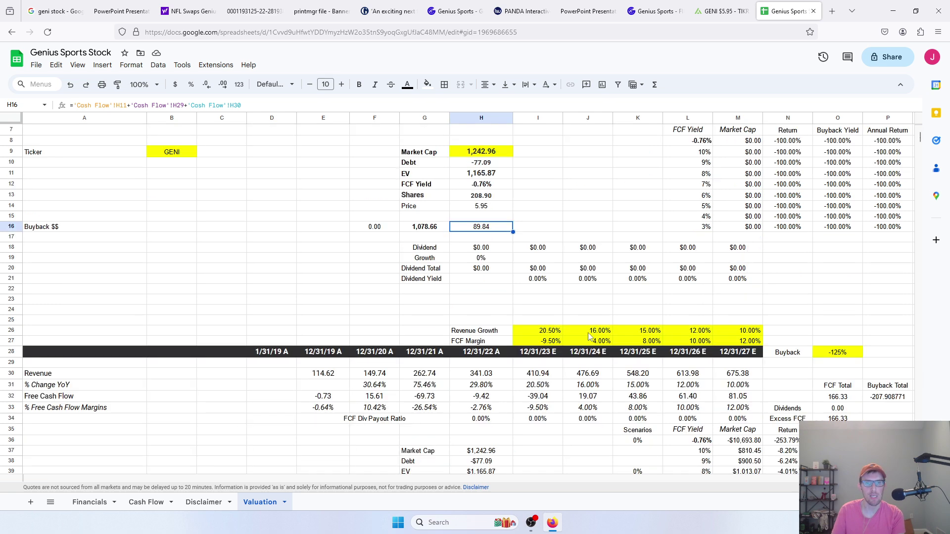
{"action": "scroll", "coordinate": [589, 336], "scroll_direction": "up", "scroll_amount": 2}
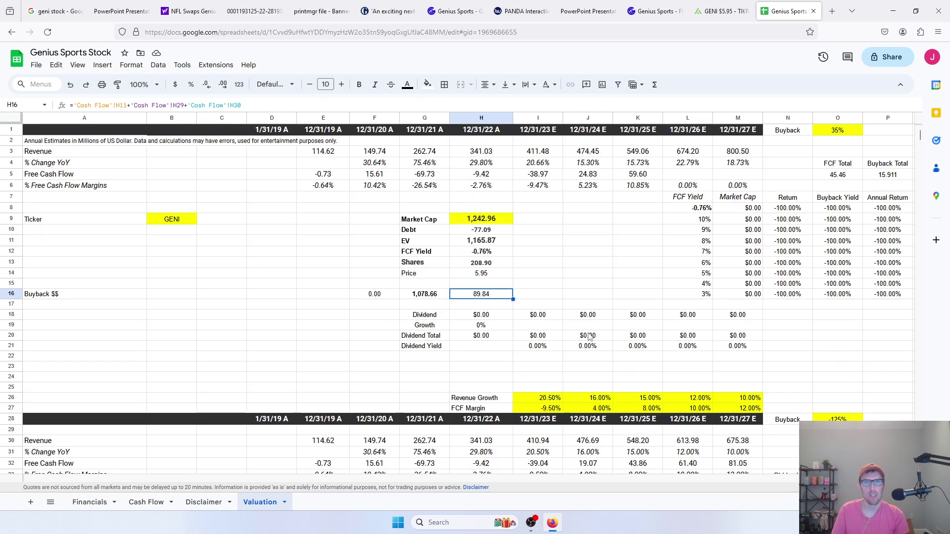
{"action": "scroll", "coordinate": [589, 336], "scroll_direction": "down", "scroll_amount": 2}
{"action": "scroll", "coordinate": [522, 344], "scroll_direction": "up", "scroll_amount": 2}
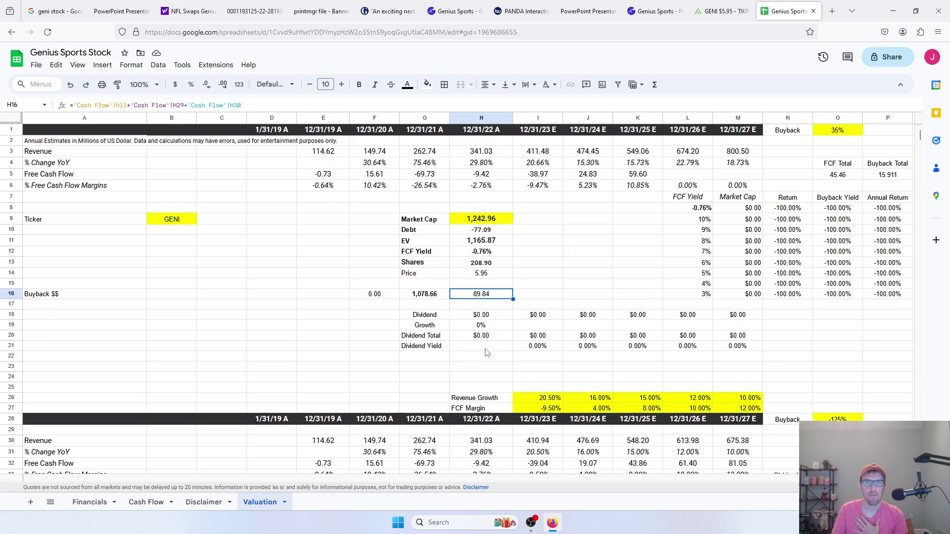
{"action": "scroll", "coordinate": [638, 361], "scroll_direction": "down", "scroll_amount": 2}
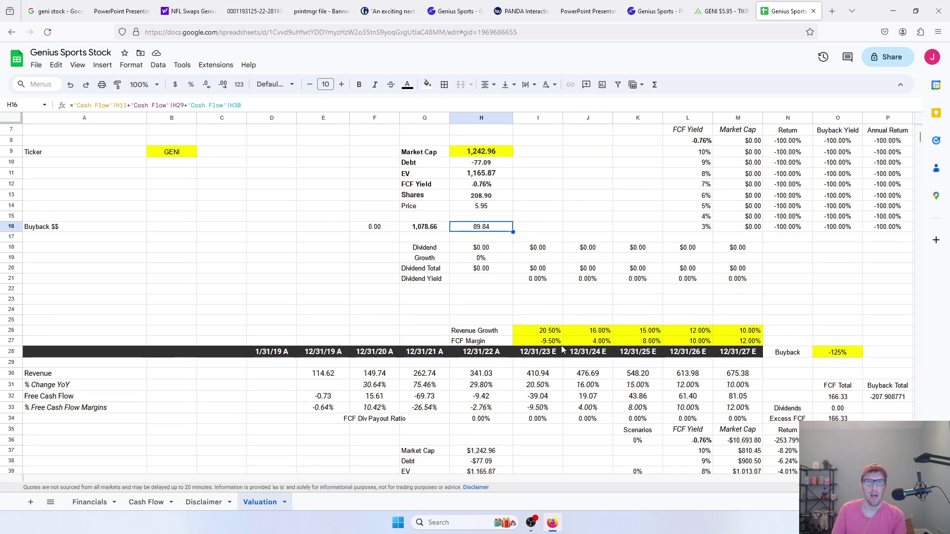
{"action": "left_click_drag", "start_coordinate": [580, 329], "coordinate": [738, 330]}
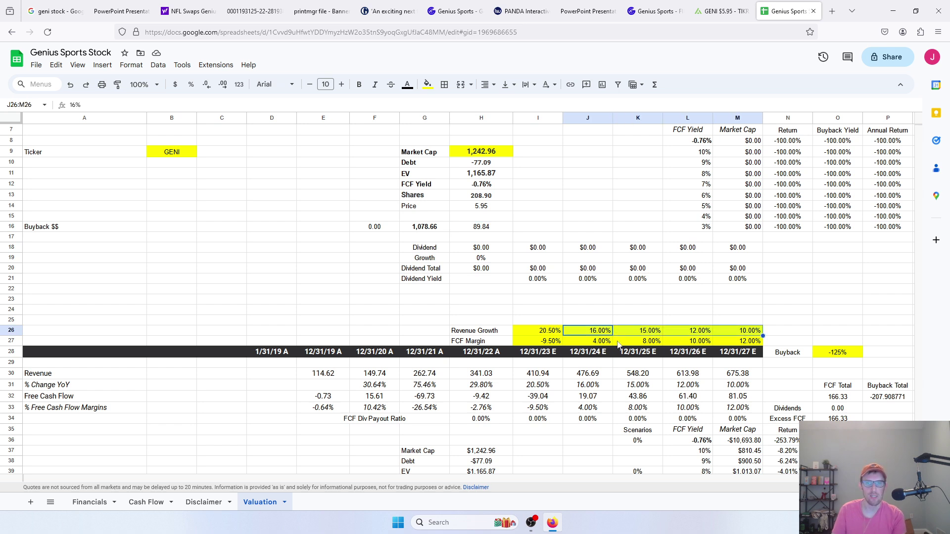
{"action": "left_click_drag", "start_coordinate": [581, 344], "coordinate": [732, 349]}
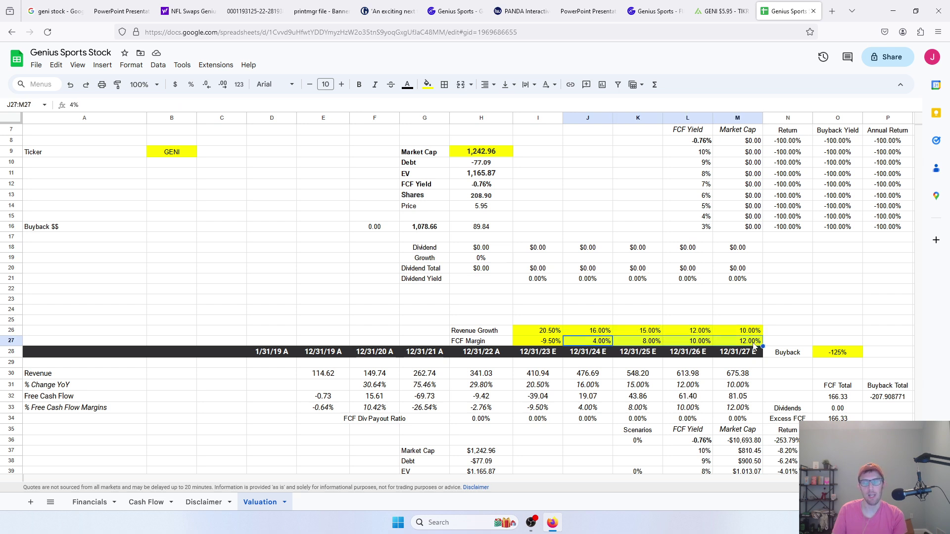
{"action": "left_click", "coordinate": [738, 343]}
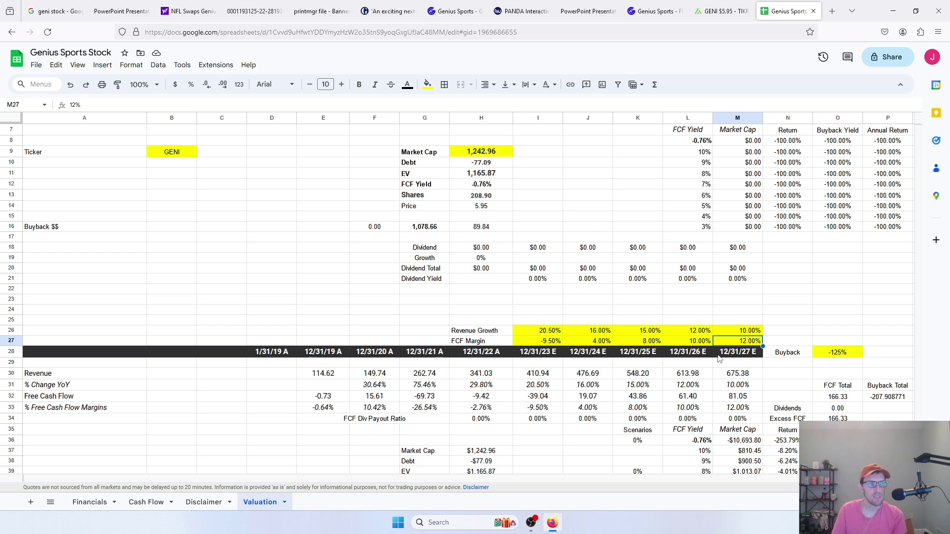
Calculate .20*.6 in cell M24 as a scratch check above the 2027 assumptions, and clear the cell
{"action": "left_click", "coordinate": [741, 311]}
{"action": "type", "text": "text \"=.18*\""}
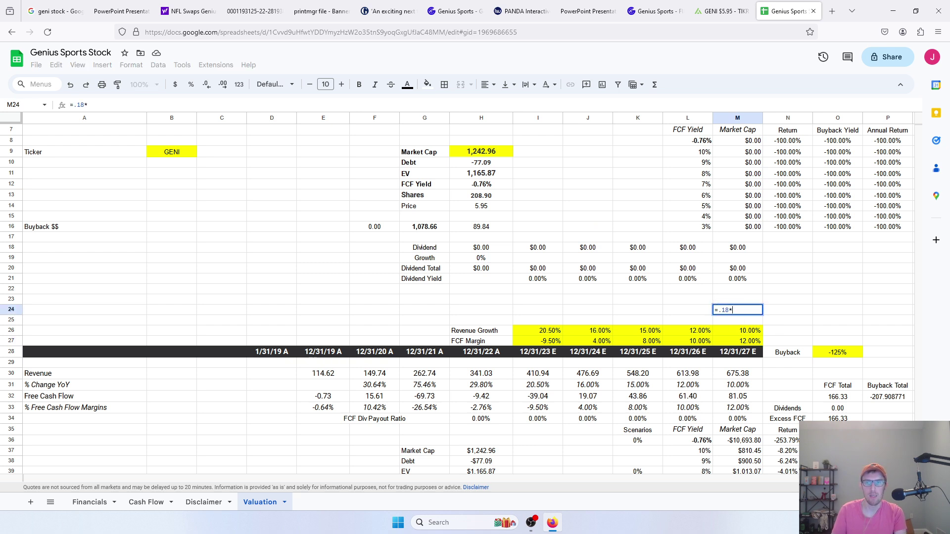
{"action": "key", "text": "Return"}
{"action": "key", "text": "Up"}
{"action": "type", "text": "=.2"}
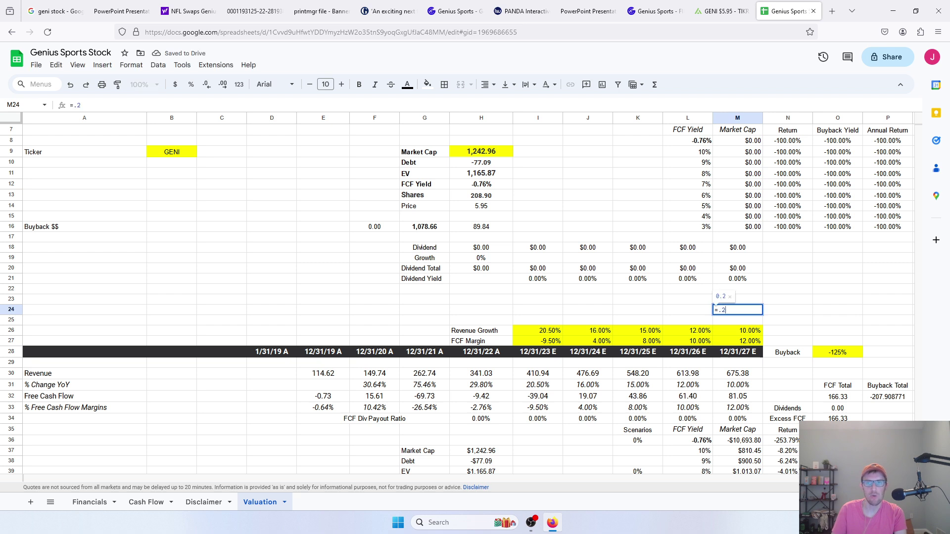
{"action": "type", "text": "0*.6"}
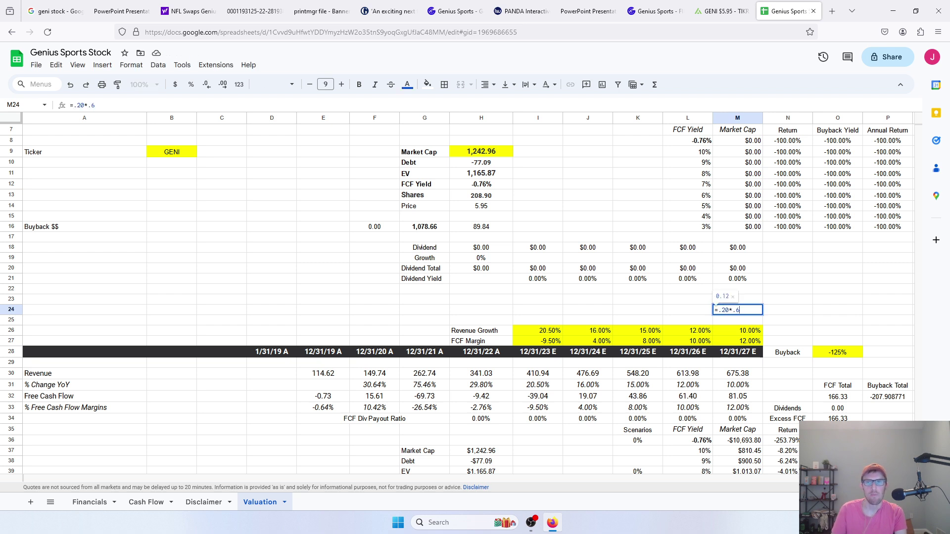
{"action": "key", "text": "Return"}
{"action": "key", "text": "Up"}
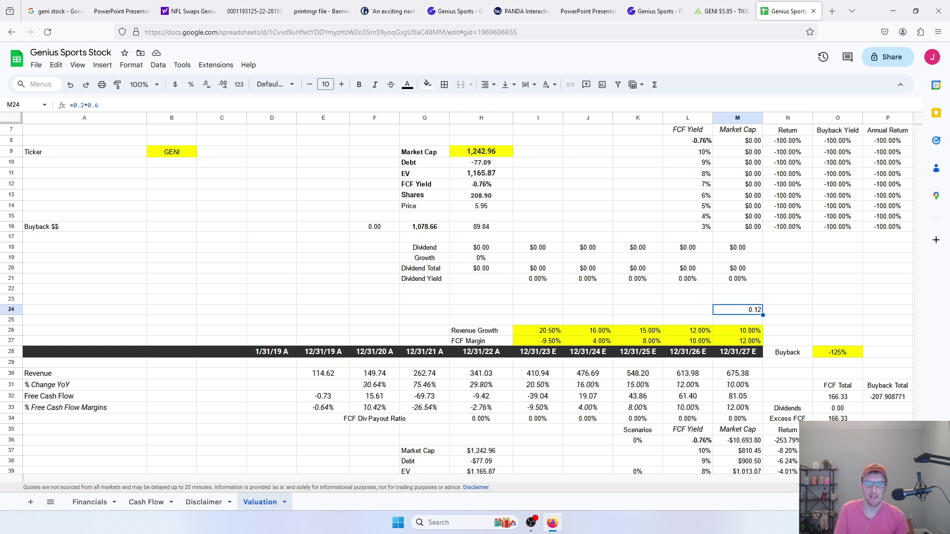
{"action": "key", "text": "Delete"}
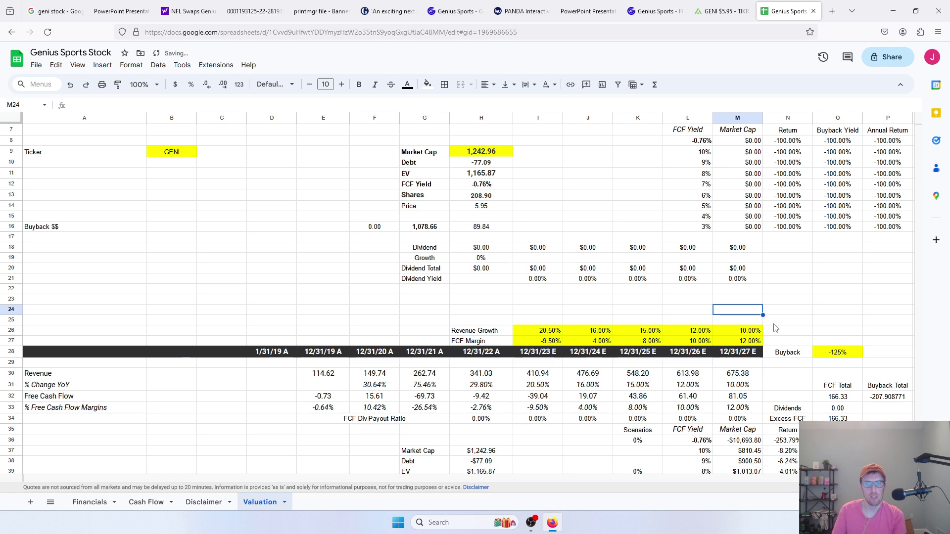
Inspect the buyback percentage and the Buyback Total formula in the lower valuation model
{"action": "scroll", "coordinate": [772, 325], "scroll_direction": "down", "scroll_amount": 2}
{"action": "left_click", "coordinate": [844, 291]}
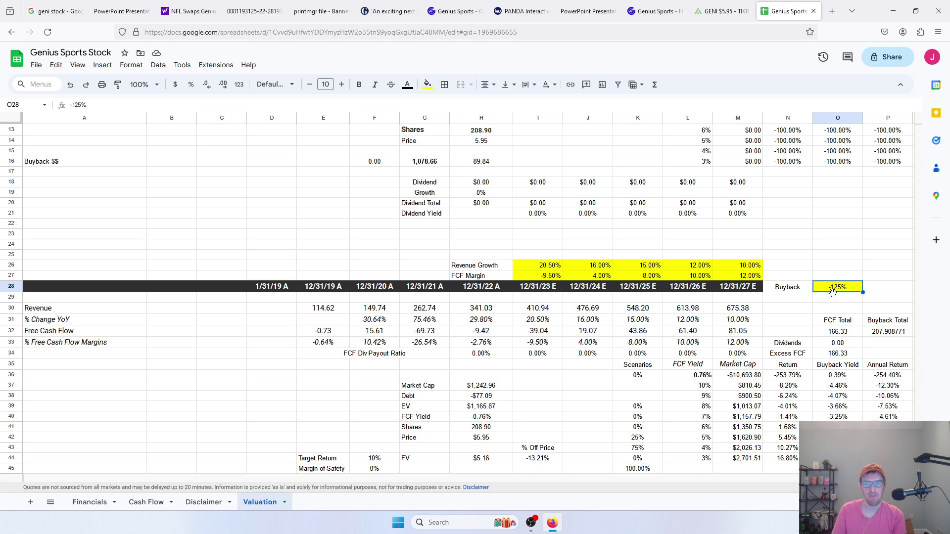
{"action": "left_click", "coordinate": [875, 334]}
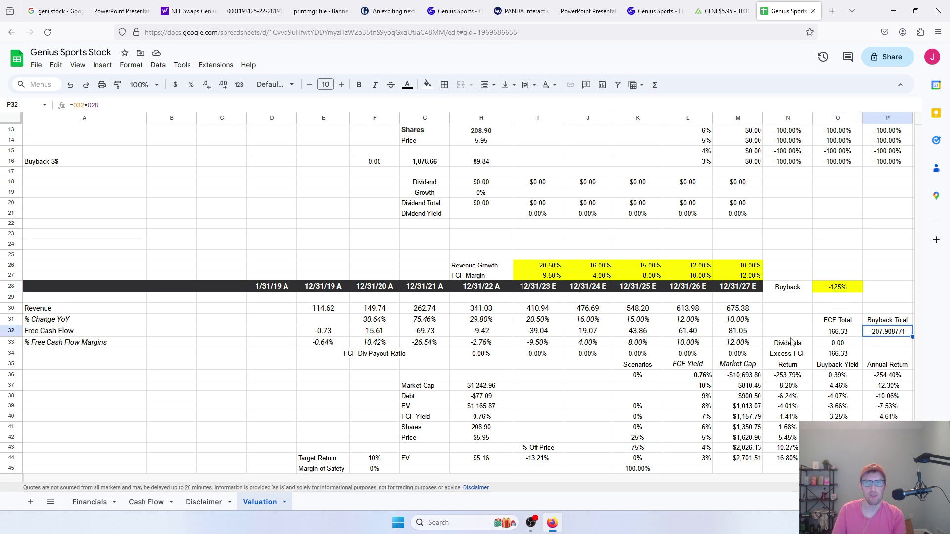
Calculate 200 divided by the market cap with =200/H9 in cell I9, and clear the cell
{"action": "scroll", "coordinate": [791, 334], "scroll_direction": "up", "scroll_amount": 2}
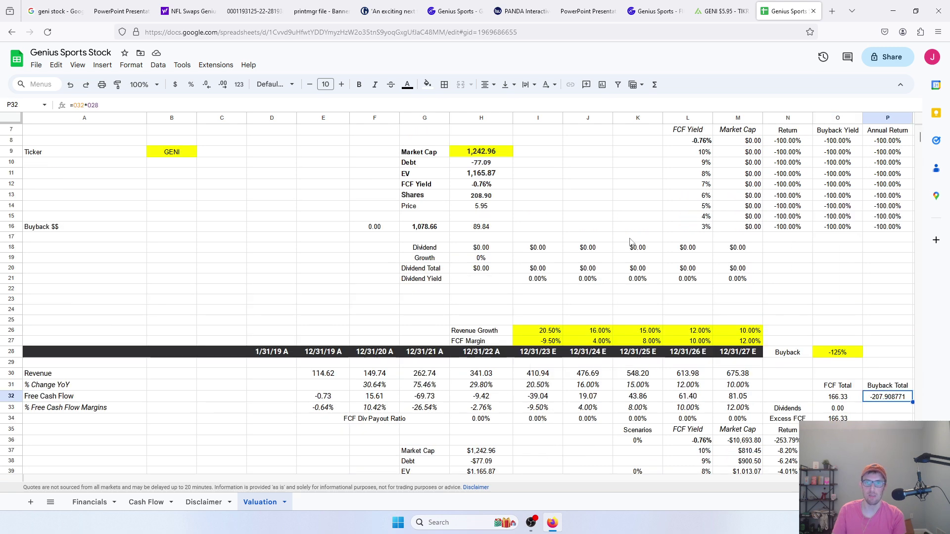
{"action": "left_click", "coordinate": [529, 152]}
{"action": "type", "text": "=200/H9"}
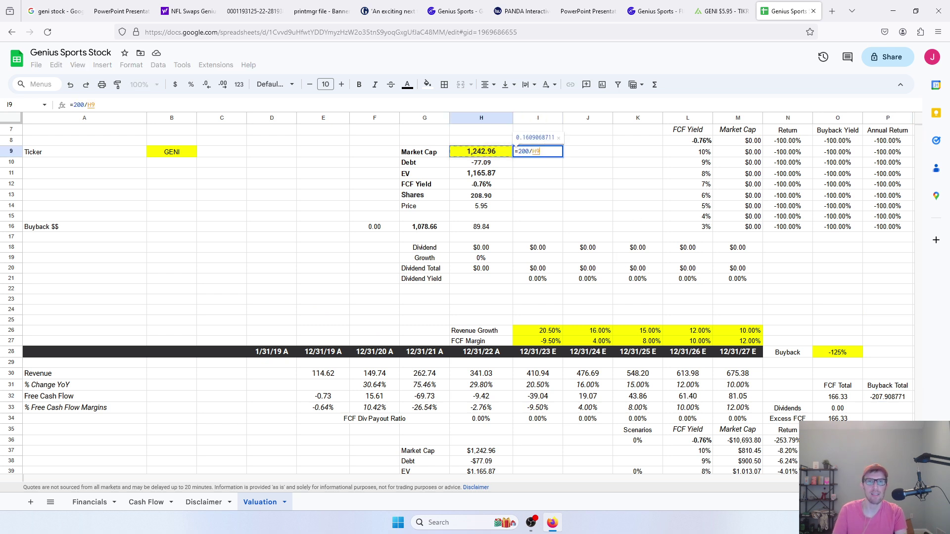
{"action": "key", "text": "ctrl+Return"}
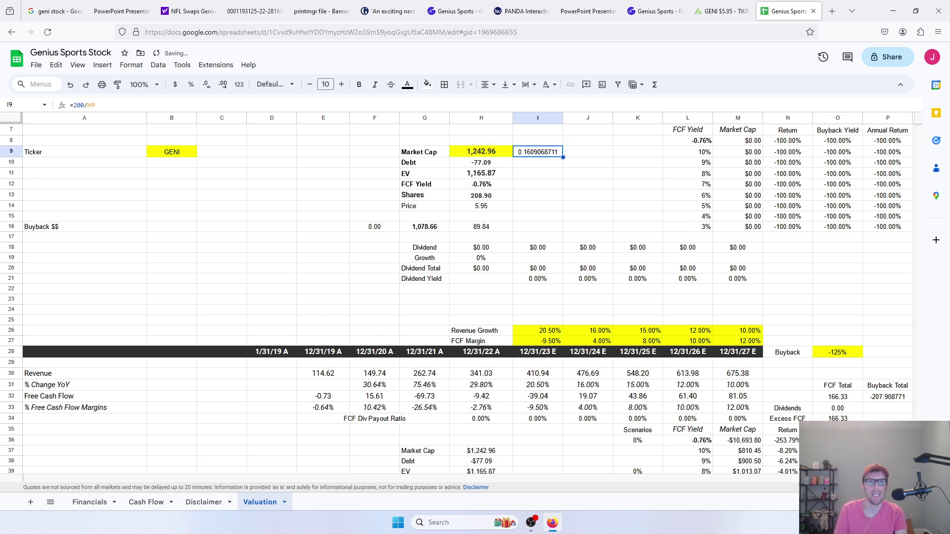
{"action": "key", "text": "Delete"}
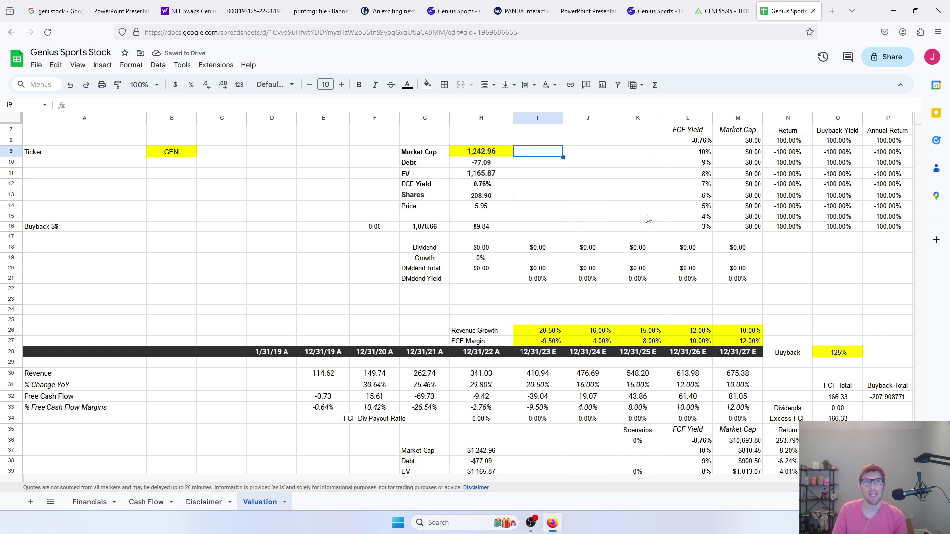
Find the GENI Share Count Build slide in the Q3 2023 earnings presentation and place its browser tab beside the spreadsheet's
{"action": "left_click", "coordinate": [654, 11]}
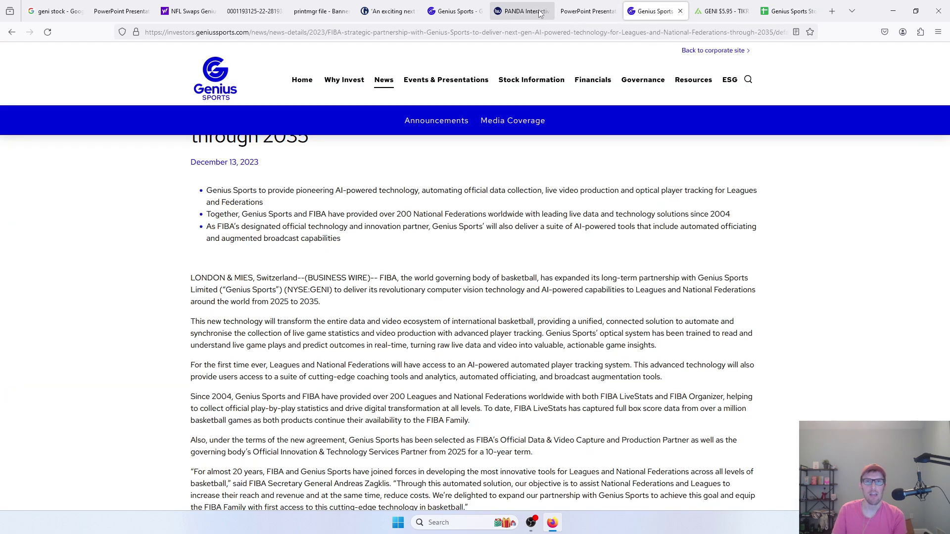
{"action": "left_click", "coordinate": [450, 12]}
{"action": "left_click", "coordinate": [588, 11]}
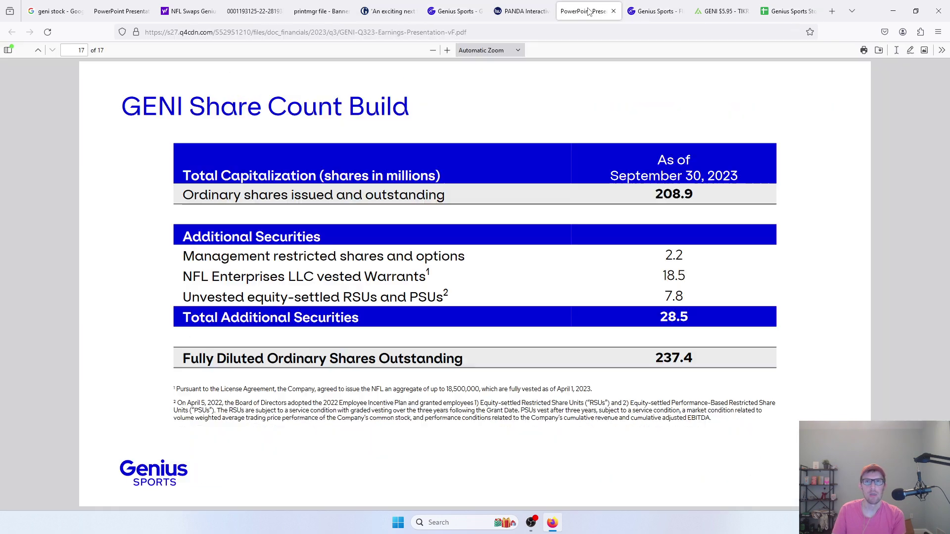
{"action": "left_click_drag", "start_coordinate": [588, 11], "coordinate": [722, 12]}
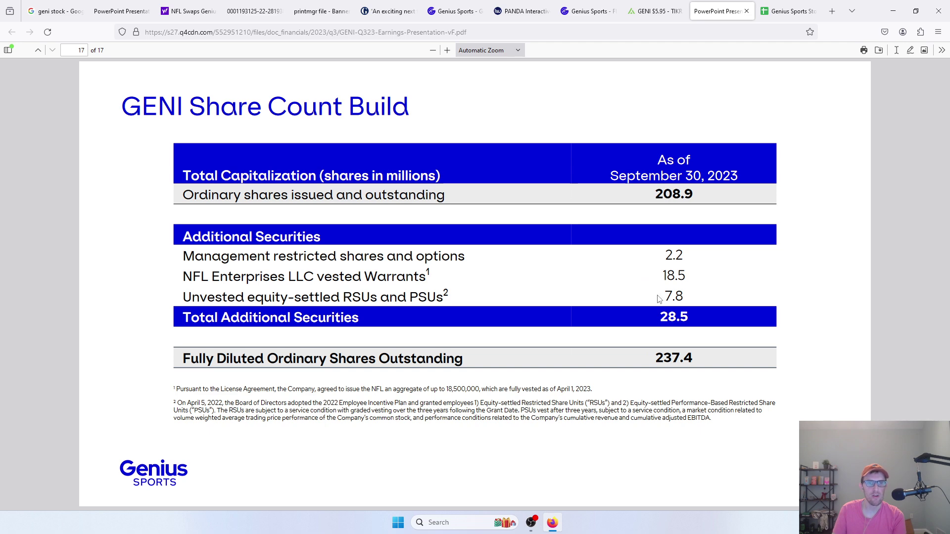
Return to the Valuation sheet and check the Buyback Total against the buyback percentage that drives it
{"action": "left_click", "coordinate": [776, 8]}
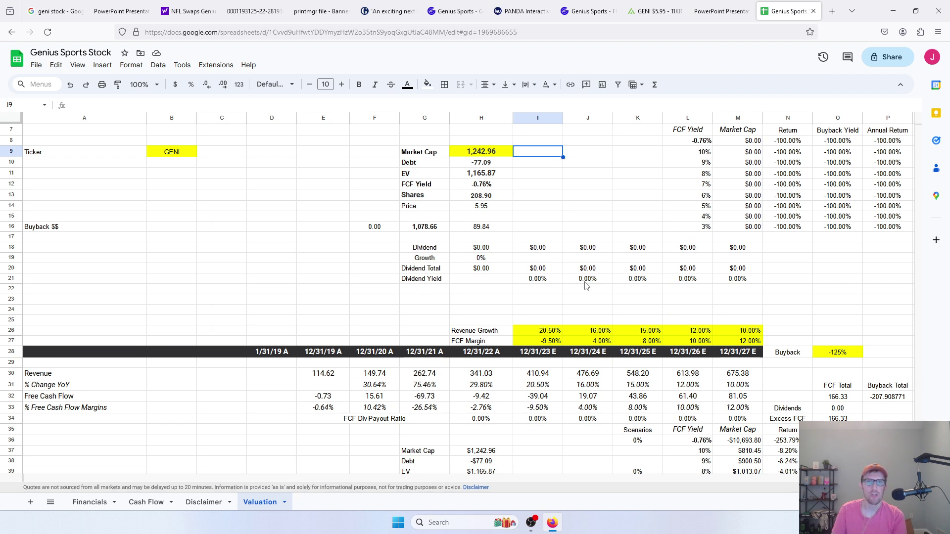
{"action": "left_click", "coordinate": [872, 396]}
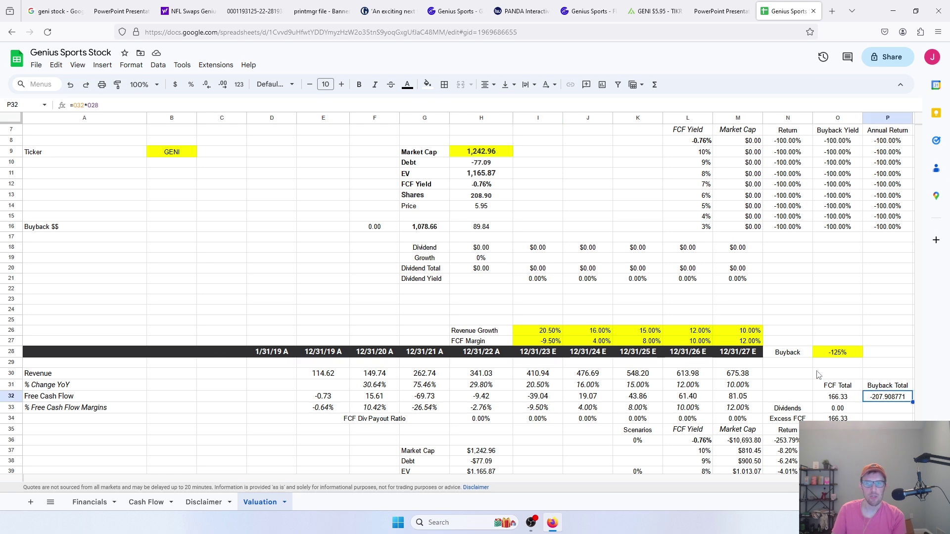
{"action": "scroll", "coordinate": [816, 374], "scroll_direction": "down", "scroll_amount": 4}
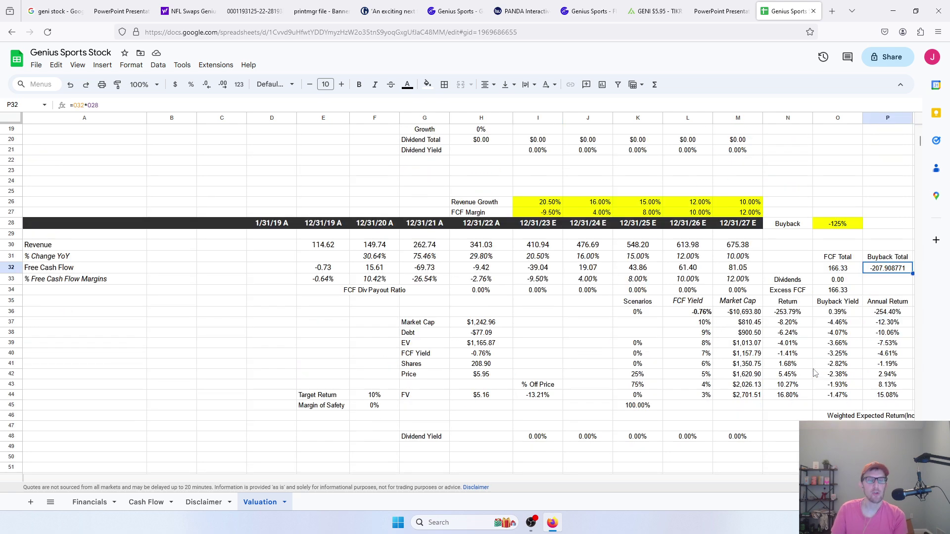
{"action": "left_click", "coordinate": [838, 224]}
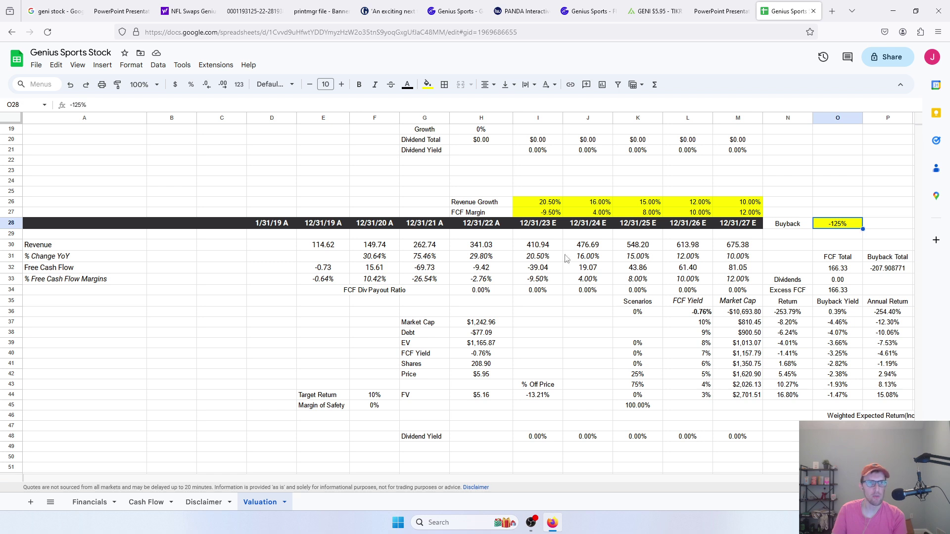
{"action": "left_click", "coordinate": [36, 64]}
{"action": "mouse_move", "coordinate": [55, 65]}
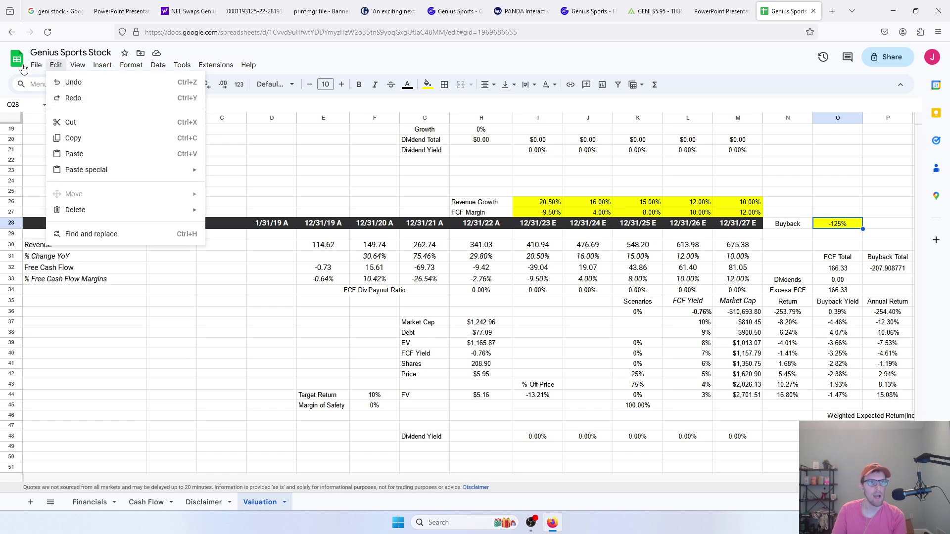
{"action": "left_click", "coordinate": [688, 262]}
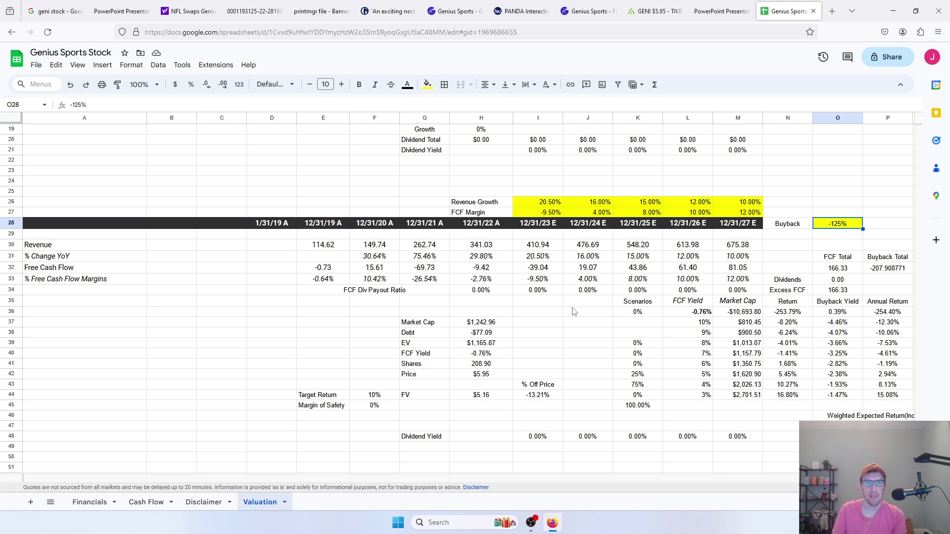
Check the share count in the upper valuation model and the buyback percentage in the lower one
{"action": "scroll", "coordinate": [575, 312], "scroll_direction": "up", "scroll_amount": 2}
{"action": "left_click", "coordinate": [491, 131]}
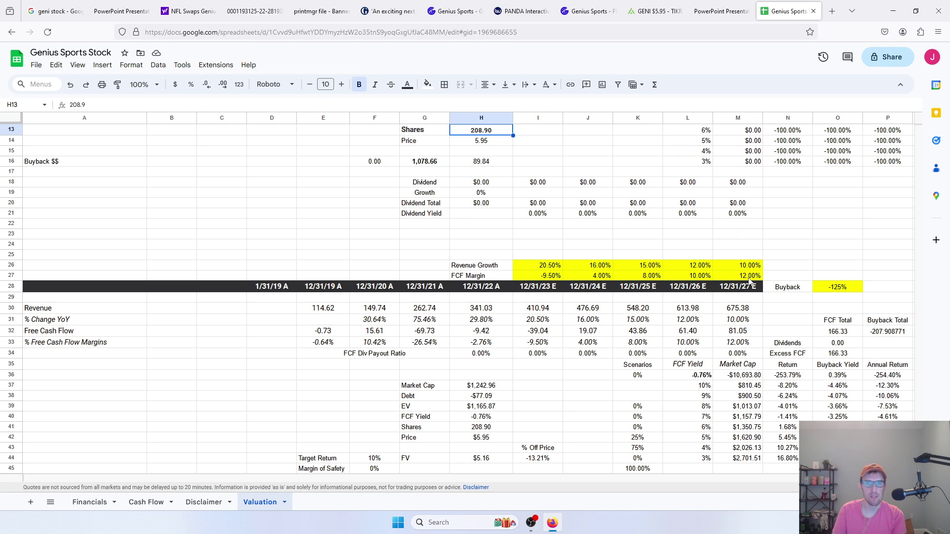
{"action": "left_click", "coordinate": [830, 290]}
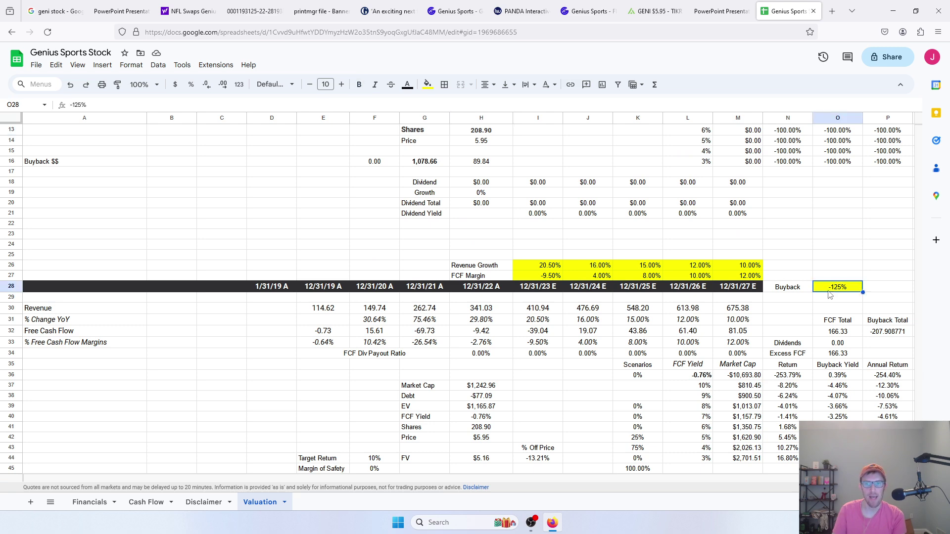
{"action": "scroll", "coordinate": [802, 280], "scroll_direction": "down", "scroll_amount": 2}
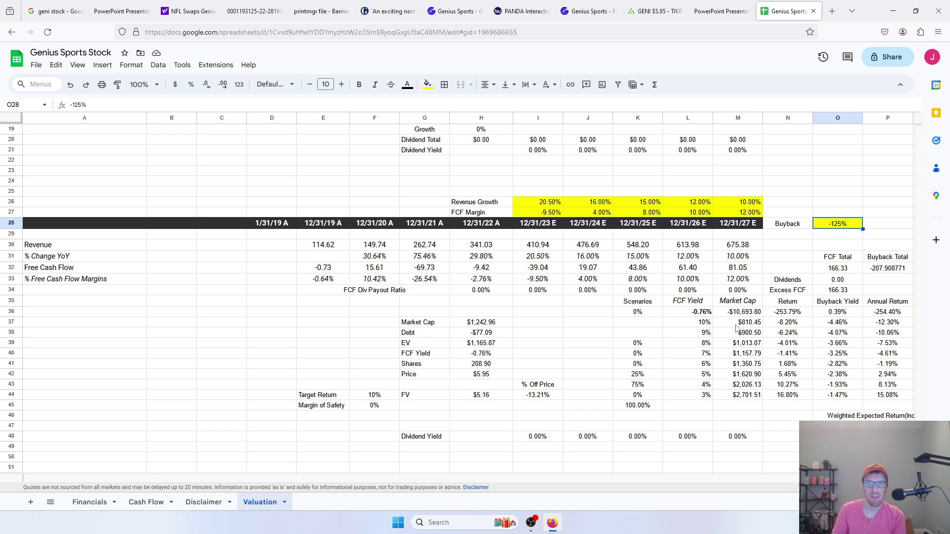
Try moving the 75% scenario weight up to the 5% FCF yield row, and undo the move
{"action": "left_click", "coordinate": [640, 387]}
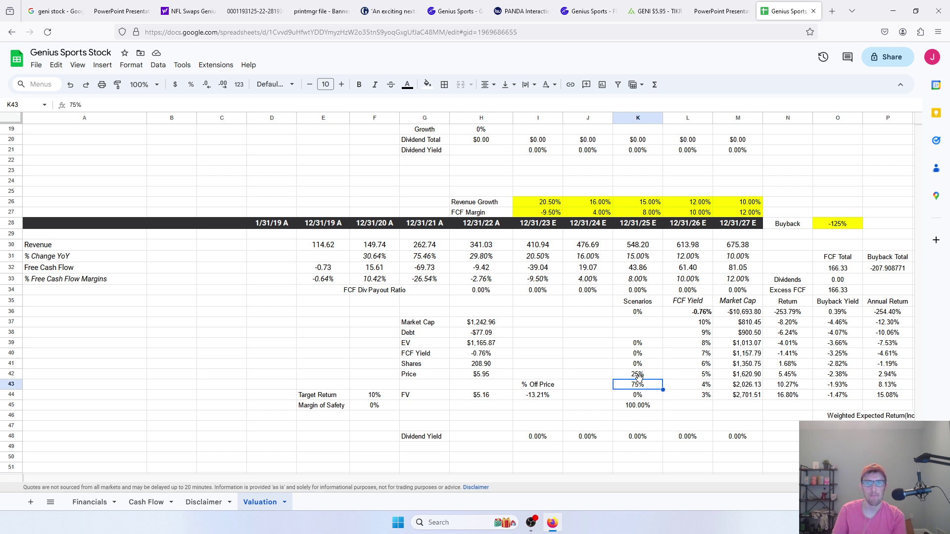
{"action": "left_click_drag", "start_coordinate": [639, 377], "coordinate": [675, 395]}
{"action": "left_click", "coordinate": [652, 389]}
{"action": "left_click_drag", "start_coordinate": [634, 379], "coordinate": [638, 370]}
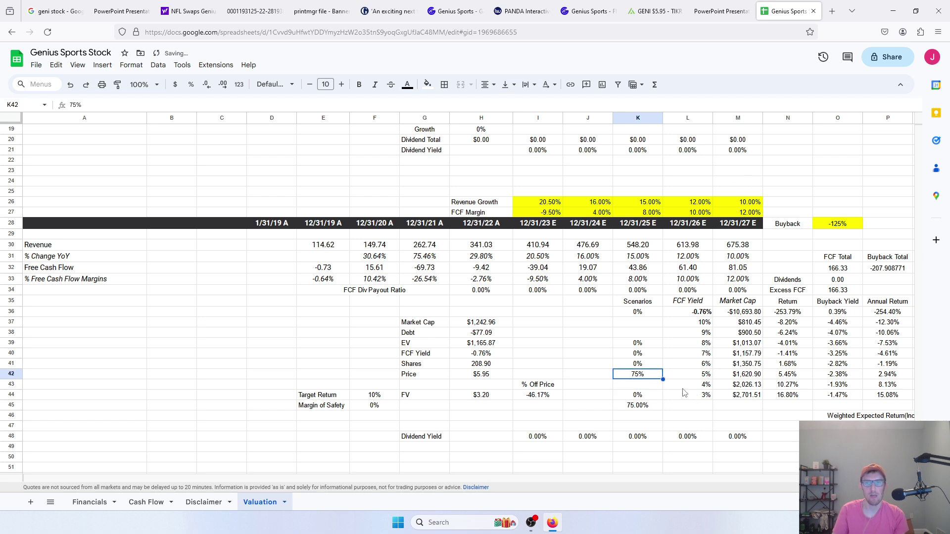
{"action": "key", "text": "ctrl+z"}
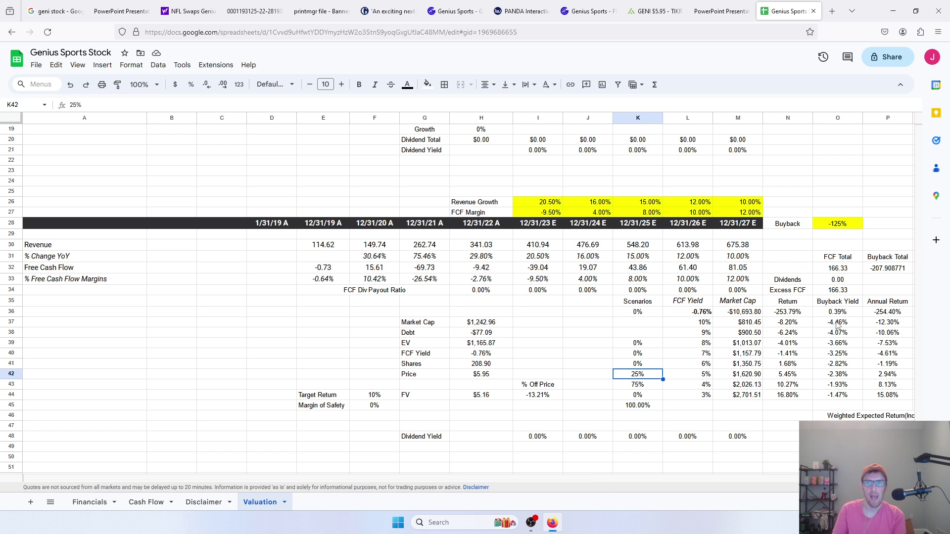
Inspect the buyback yield formula for the 4% FCF yield scenario and the % Off Price formula beside the fair value
{"action": "left_click_drag", "start_coordinate": [837, 314], "coordinate": [842, 387]}
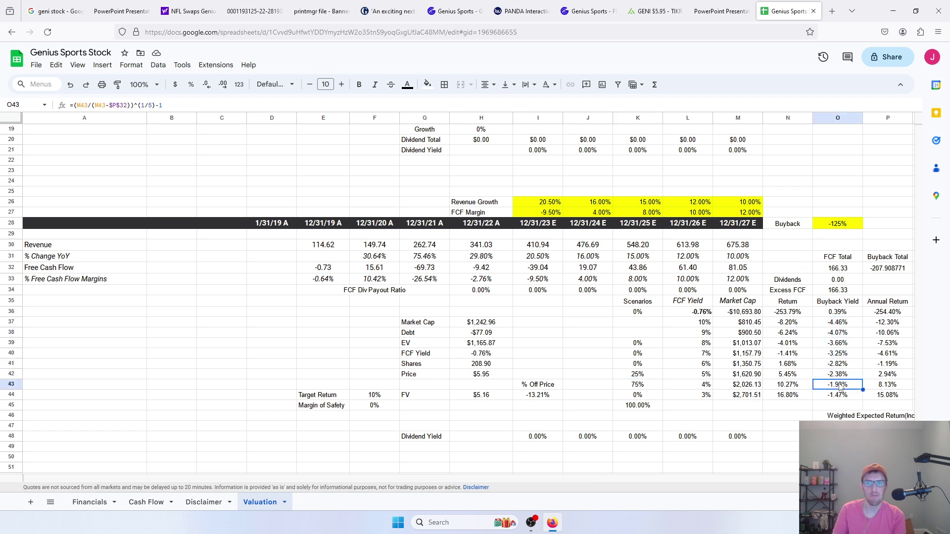
{"action": "left_click", "coordinate": [842, 387]}
{"action": "left_click", "coordinate": [807, 406]}
{"action": "key", "text": "Left"}
{"action": "key", "text": "Left"}
{"action": "key", "text": "Left"}
{"action": "key", "text": "Left"}
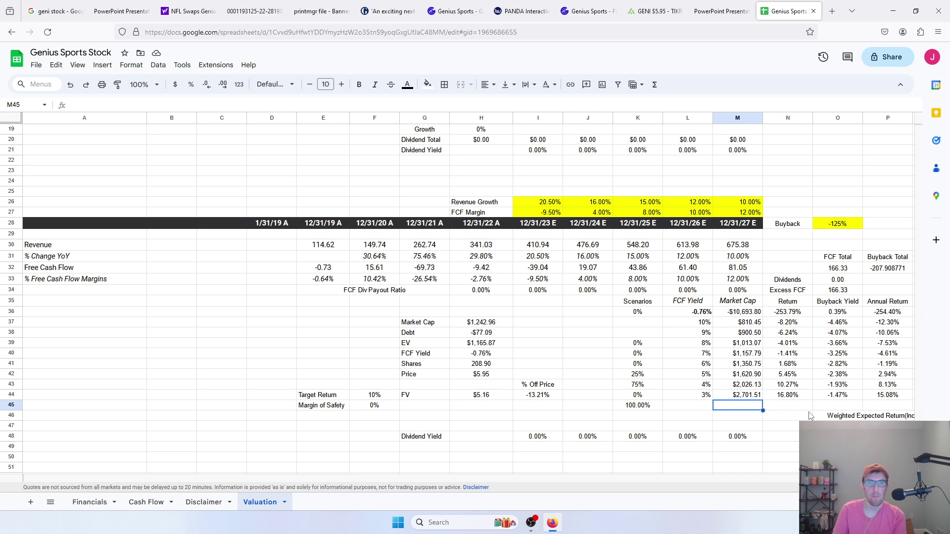
{"action": "key", "text": "Up"}
{"action": "key", "text": "Left"}
{"action": "key", "text": "Left"}
{"action": "key", "text": "Right"}
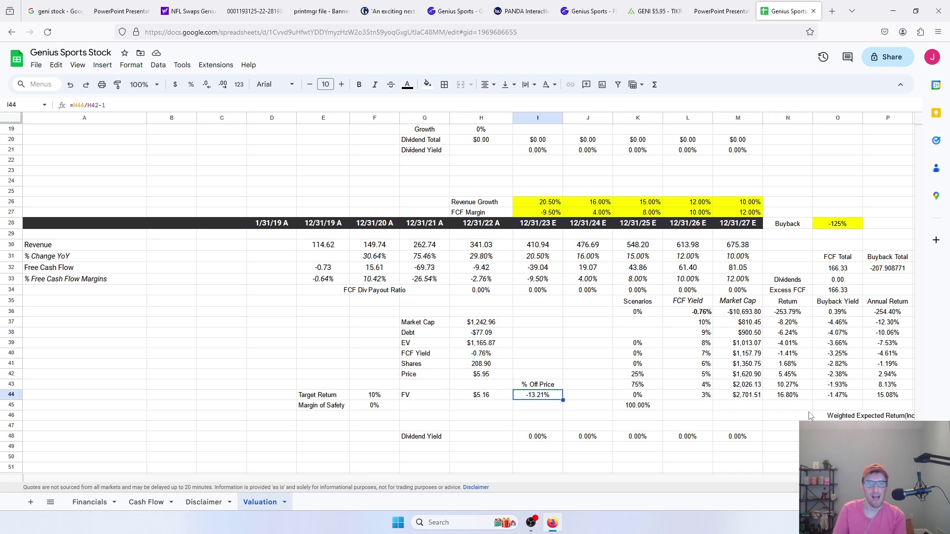
Inspect the Weighted Expected Return (Inc. Dividends) formula in cell R46
{"action": "key", "text": "Right"}
{"action": "key", "text": "Right"}
{"action": "key", "text": "Right"}
{"action": "key", "text": "Right"}
{"action": "key", "text": "Right"}
{"action": "key", "text": "Right"}
{"action": "key", "text": "Right"}
{"action": "key", "text": "Right"}
{"action": "key", "text": "Right"}
{"action": "key", "text": "Down"}
{"action": "key", "text": "Down"}
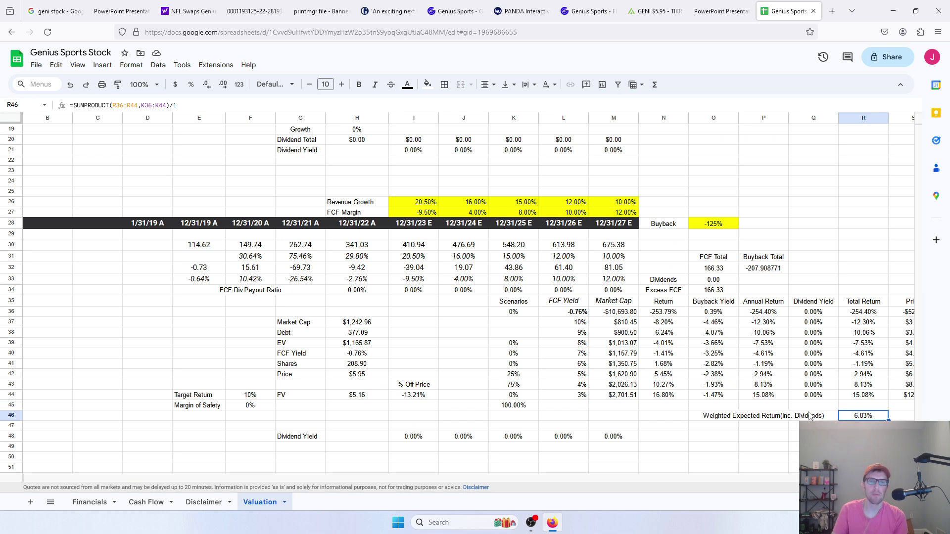
Test a buyback of 0% in the lower valuation model, and undo the change
{"action": "left_click", "coordinate": [717, 227]}
{"action": "type", "text": "0"}
{"action": "key", "text": "Return"}
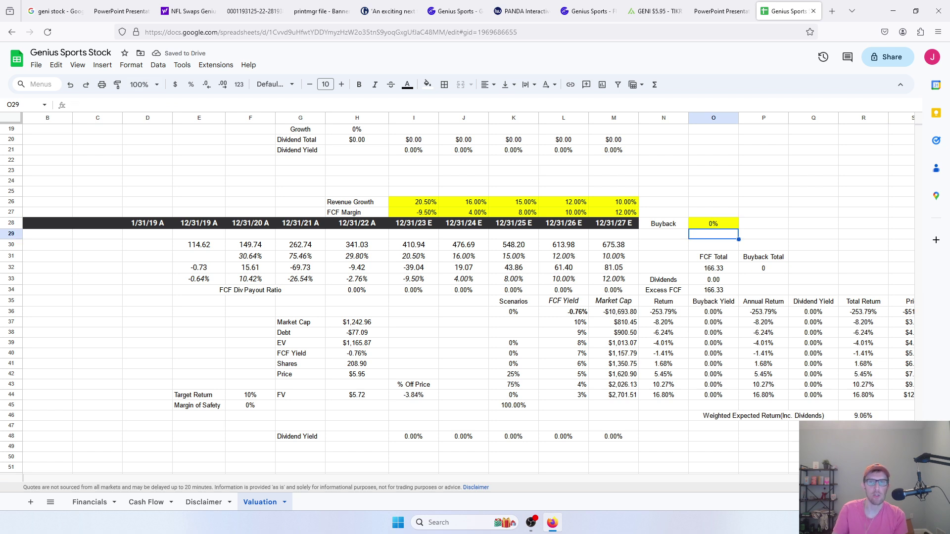
{"action": "key", "text": "ctrl+z"}
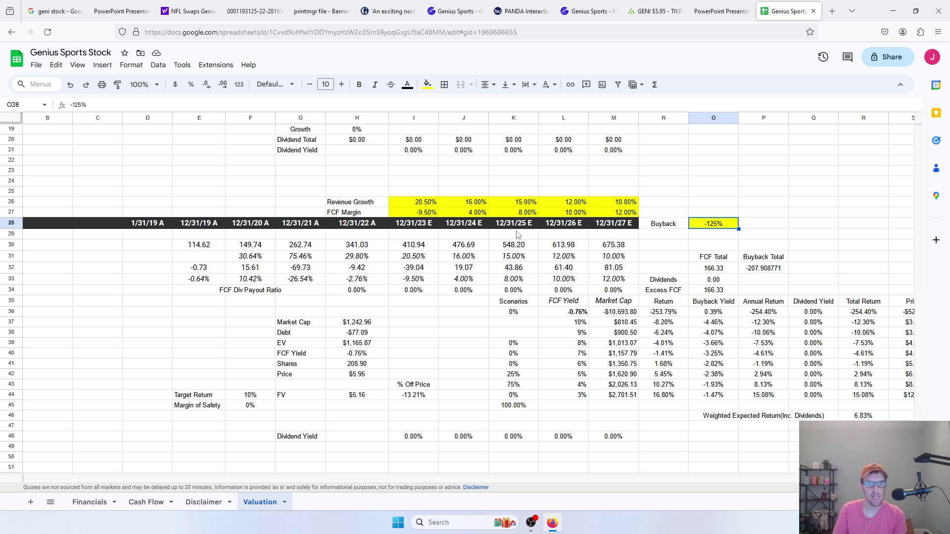
Inspect the fair value formula, test a 15% target return in F44, and undo the change
{"action": "left_click", "coordinate": [258, 397]}
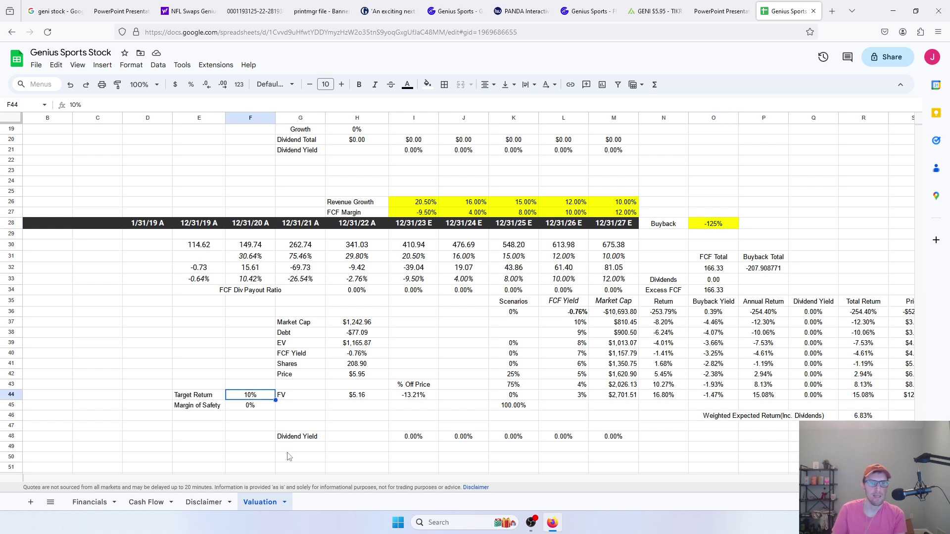
{"action": "left_click", "coordinate": [344, 395]}
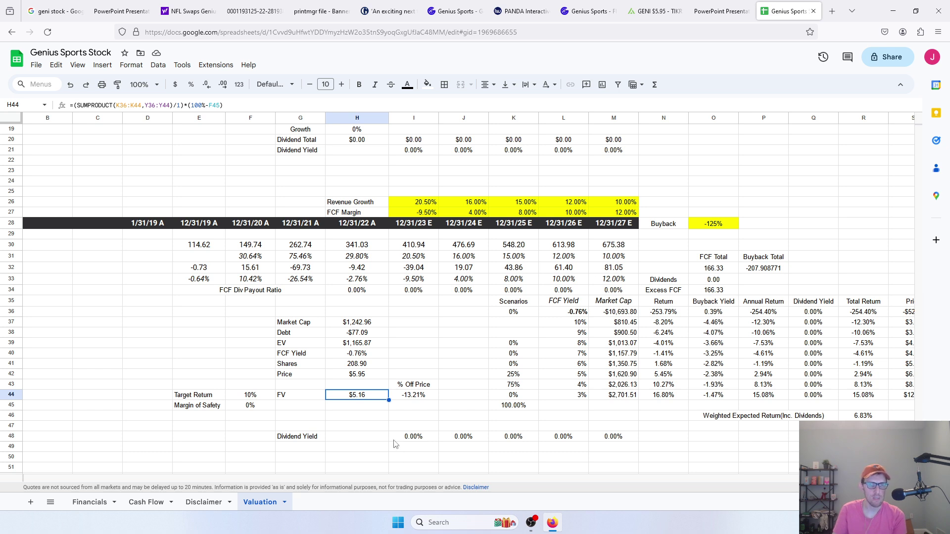
{"action": "key", "text": "Left"}
{"action": "key", "text": "Left"}
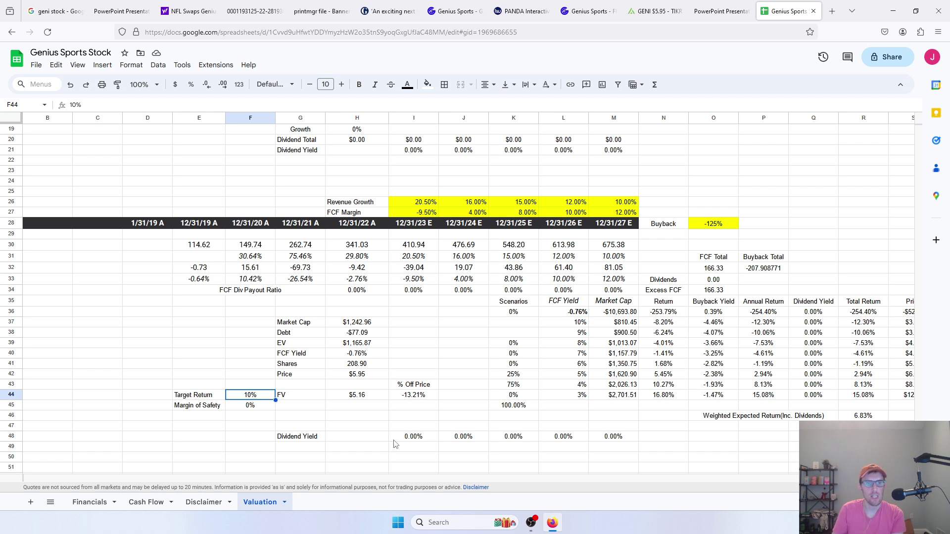
{"action": "type", "text": "15"}
{"action": "key", "text": "Return"}
{"action": "key", "text": "Up"}
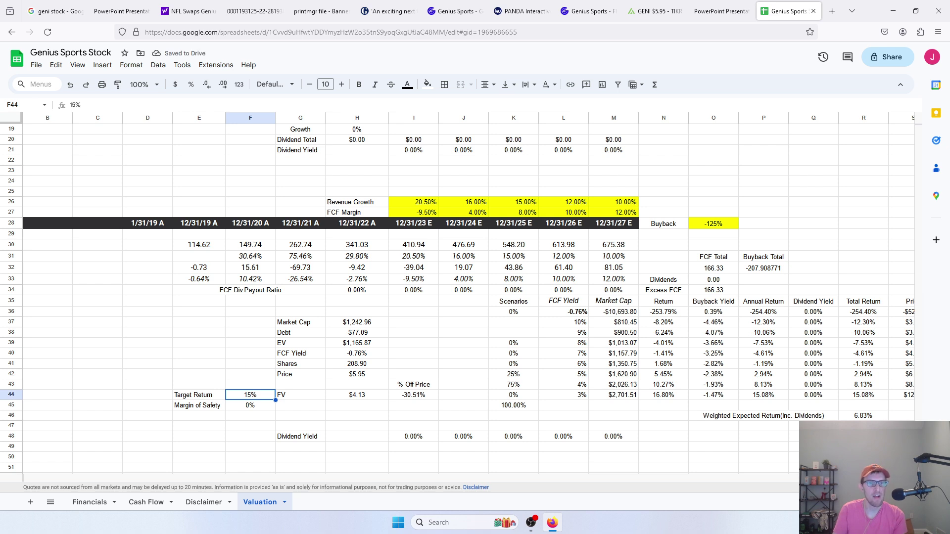
{"action": "key", "text": "ctrl+z"}
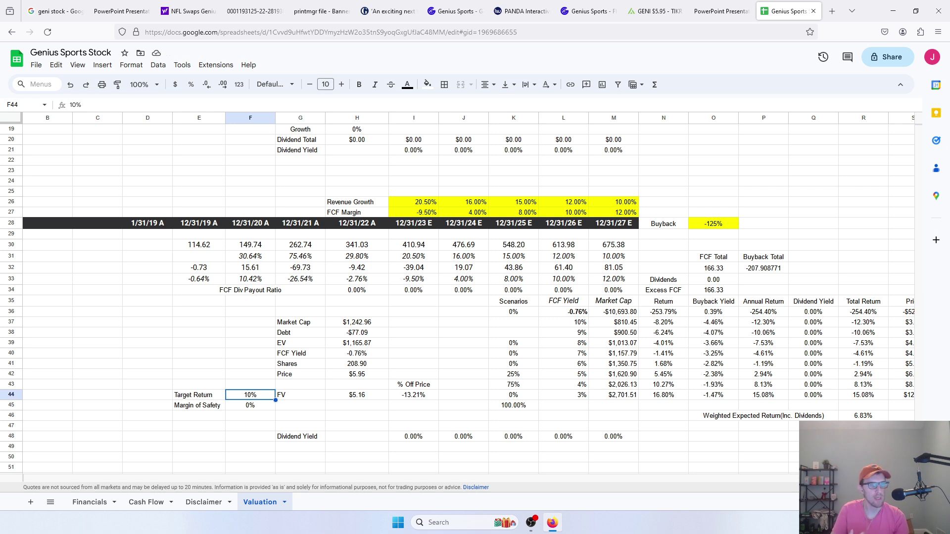
Calculate a margin with =.3*0.6 in cell M24, and clear the cell
{"action": "left_click", "coordinate": [621, 184]}
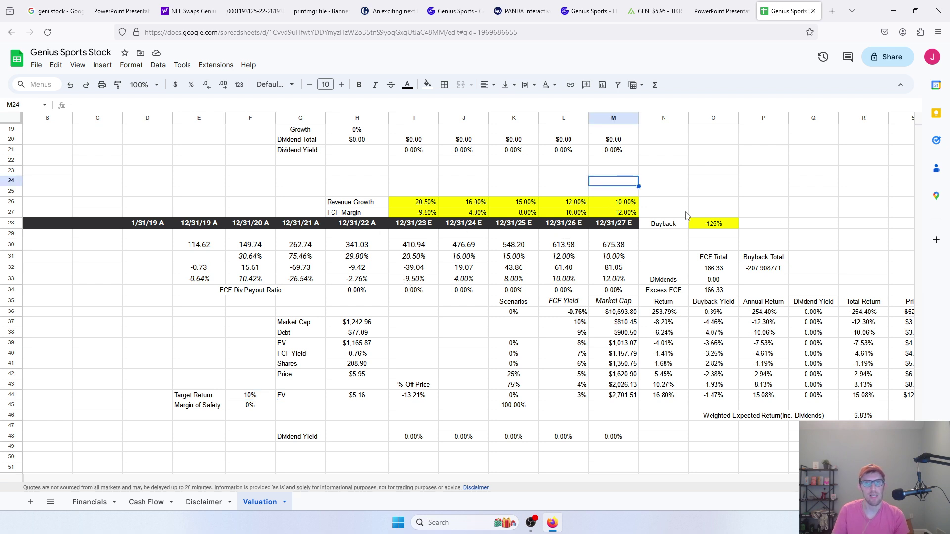
{"action": "type", "text": "=="}
{"action": "key", "text": "BackSpace"}
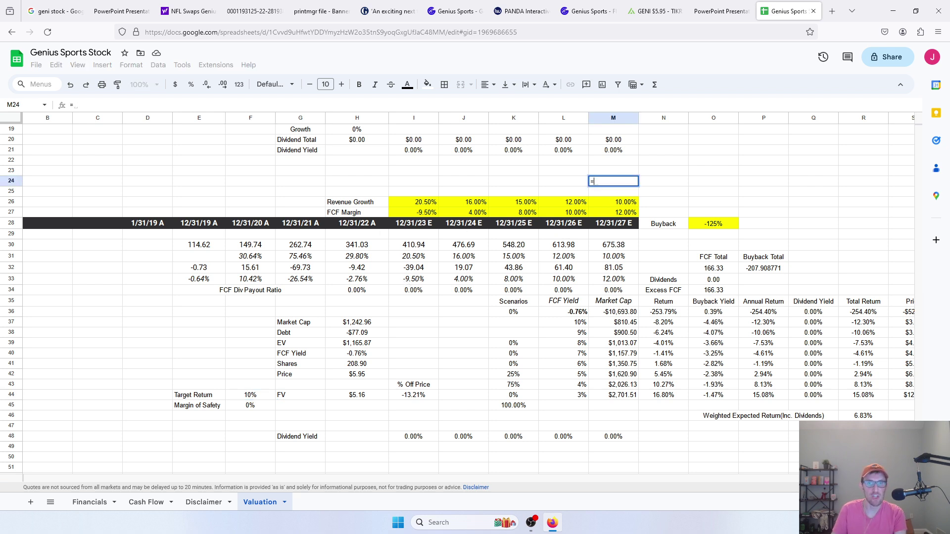
{"action": "type", "text": ".3*0.6"}
{"action": "key", "text": "Return"}
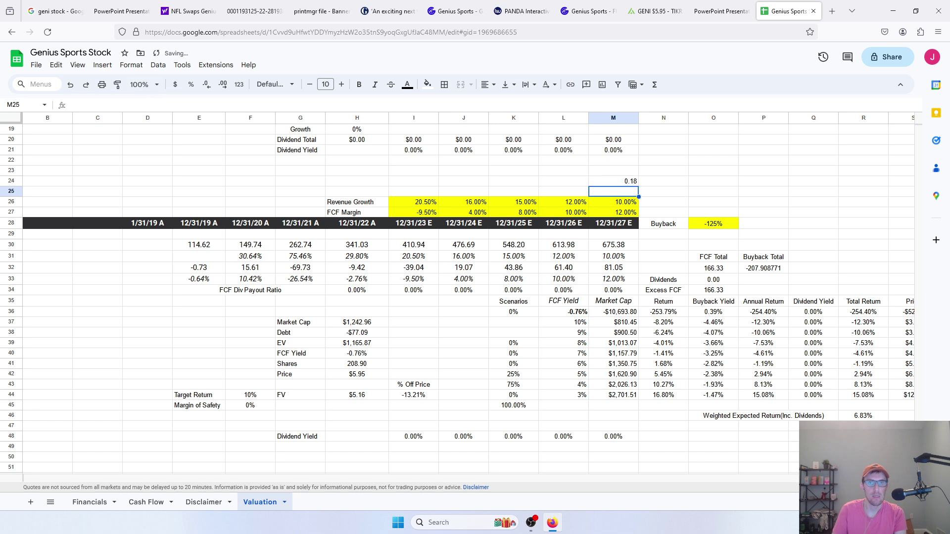
{"action": "key", "text": "Up"}
{"action": "key", "text": "Delete"}
Test an 18% FCF margin for 12/31/27 E in cell M27, and undo the change
{"action": "left_click", "coordinate": [613, 212]}
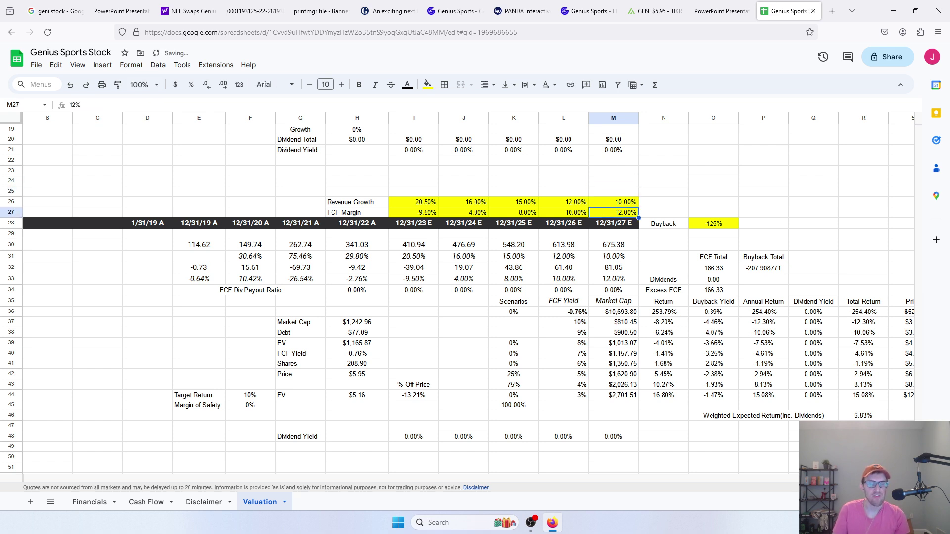
{"action": "type", "text": "18"}
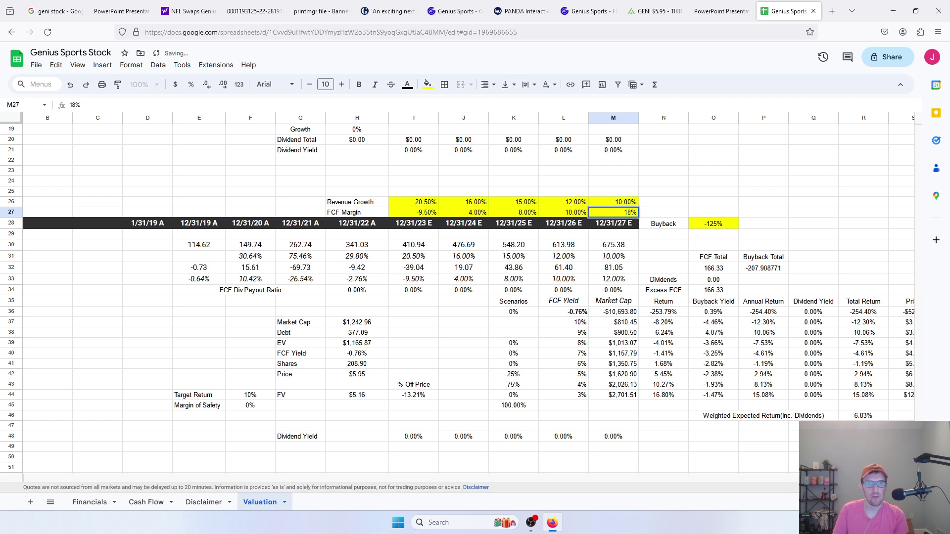
{"action": "key", "text": "Return"}
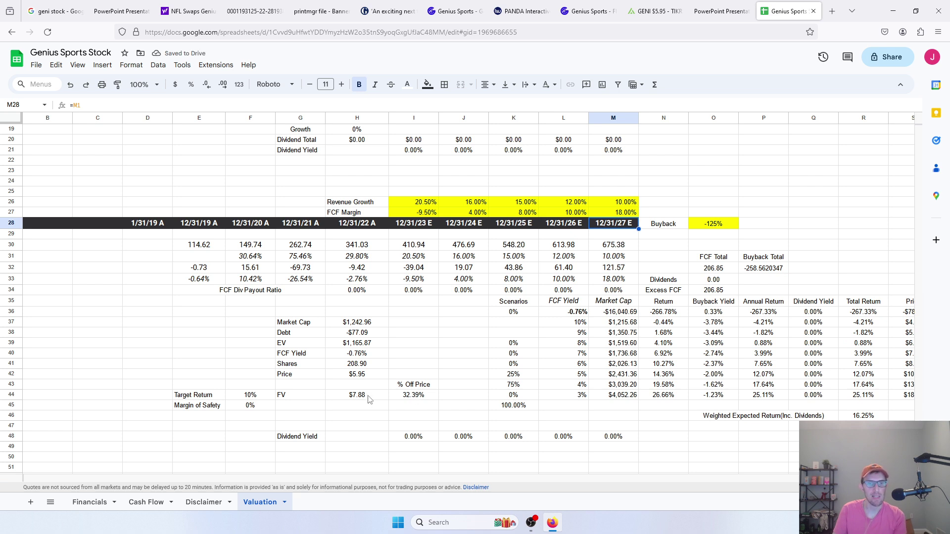
{"action": "key", "text": "ctrl+z"}
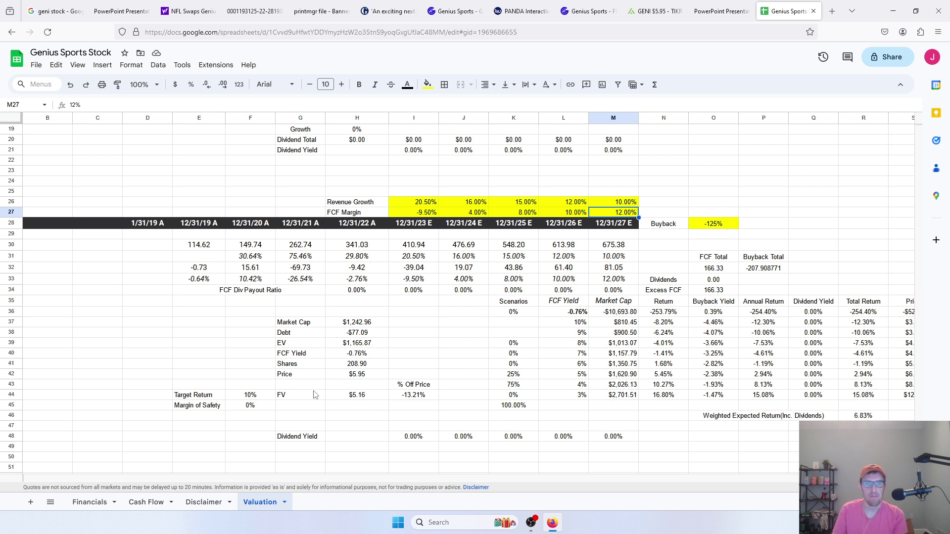
Check the weighted expected return formula and set the 12/31/27 E FCF margin to 18%
{"action": "left_click", "coordinate": [863, 417]}
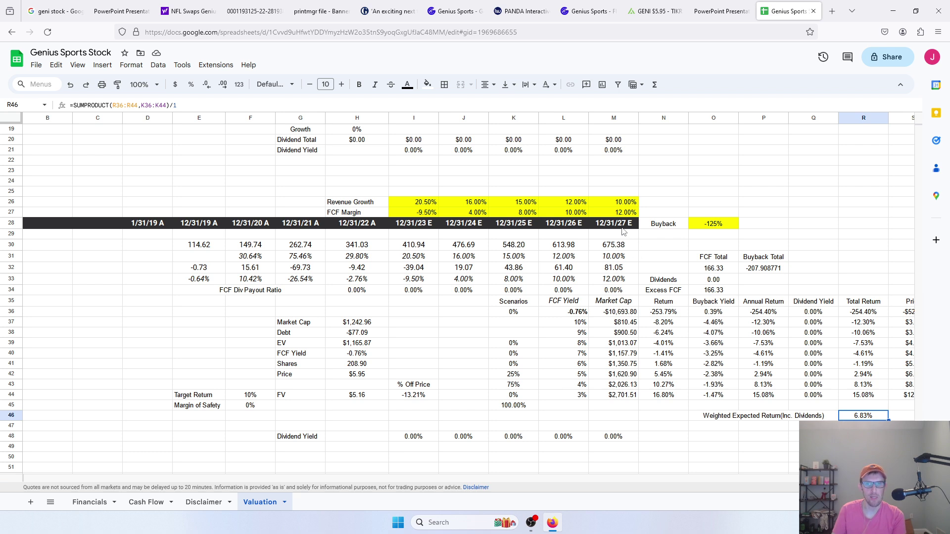
{"action": "left_click", "coordinate": [625, 213]}
{"action": "type", "text": "1"}
{"action": "key", "text": "Return"}
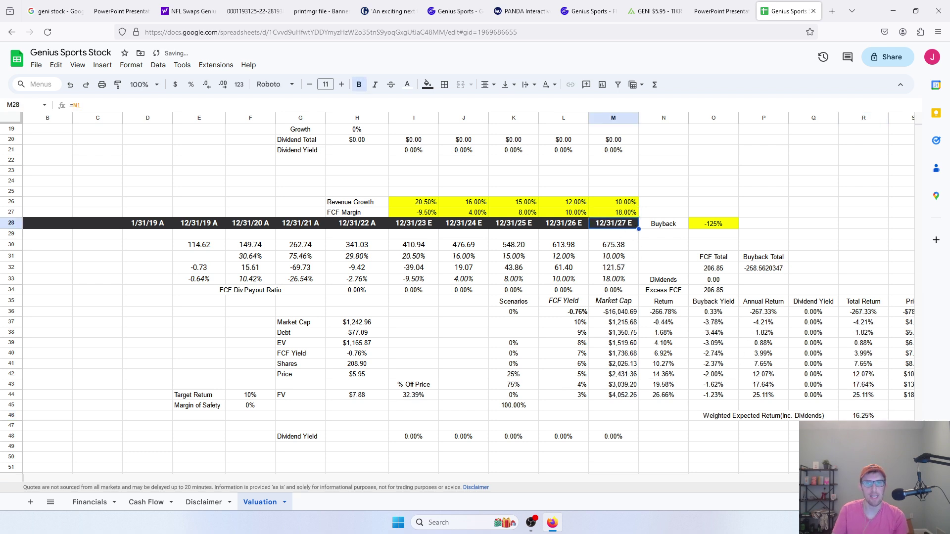
Try FCF margins of 20% and 18% for 12/31/27 E, and set the margin back to 12%
{"action": "key", "text": "Up"}
{"action": "type", "text": "20"}
{"action": "key", "text": "Return"}
{"action": "key", "text": "Up"}
{"action": "type", "text": "18"}
{"action": "key", "text": "Return"}
{"action": "key", "text": "Up"}
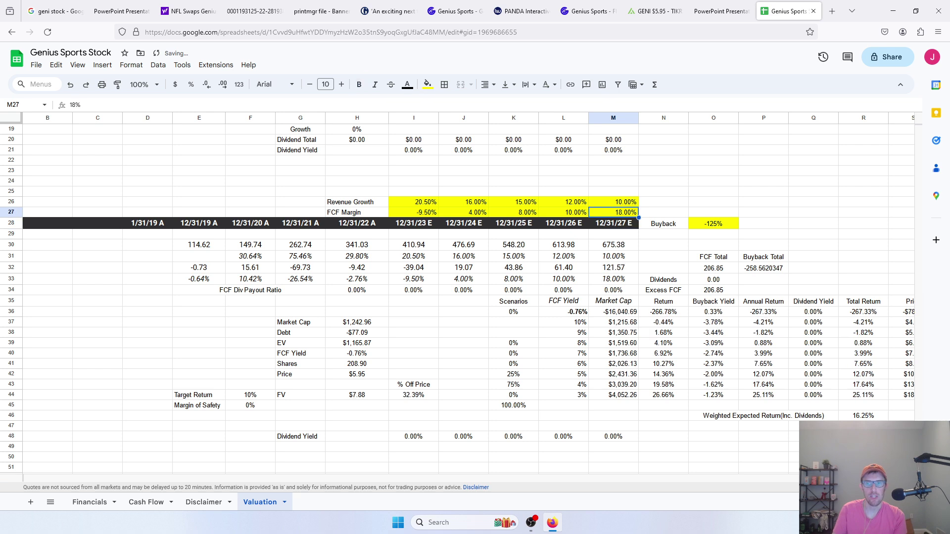
{"action": "type", "text": "12"}
{"action": "key", "text": "Return"}
{"action": "key", "text": "Up"}
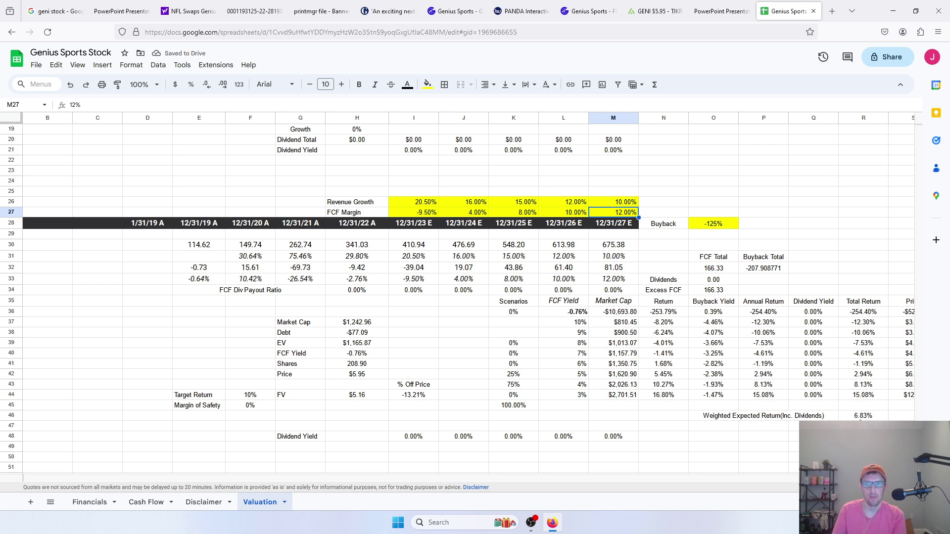
Check the weighted expected return, try a target return of 15%, and undo that target change
{"action": "left_click", "coordinate": [861, 417]}
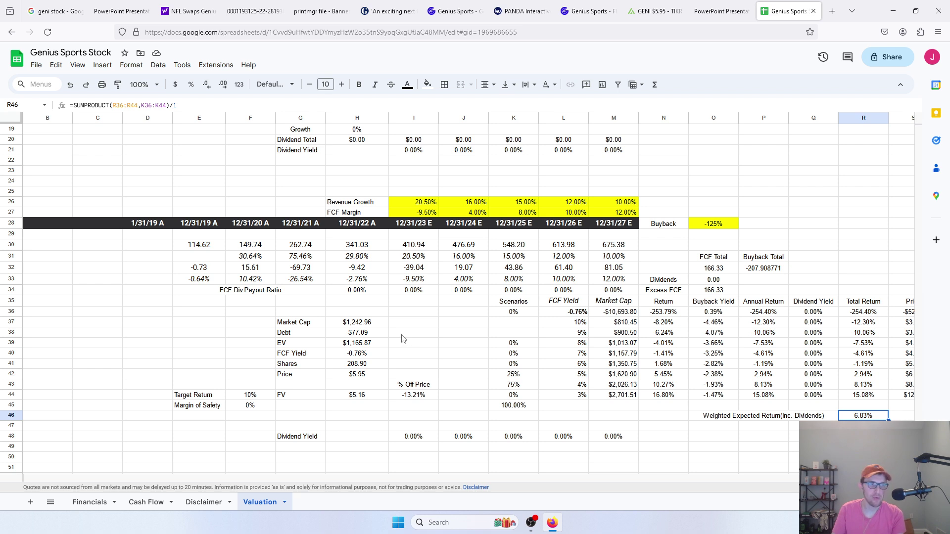
{"action": "left_click", "coordinate": [252, 395]}
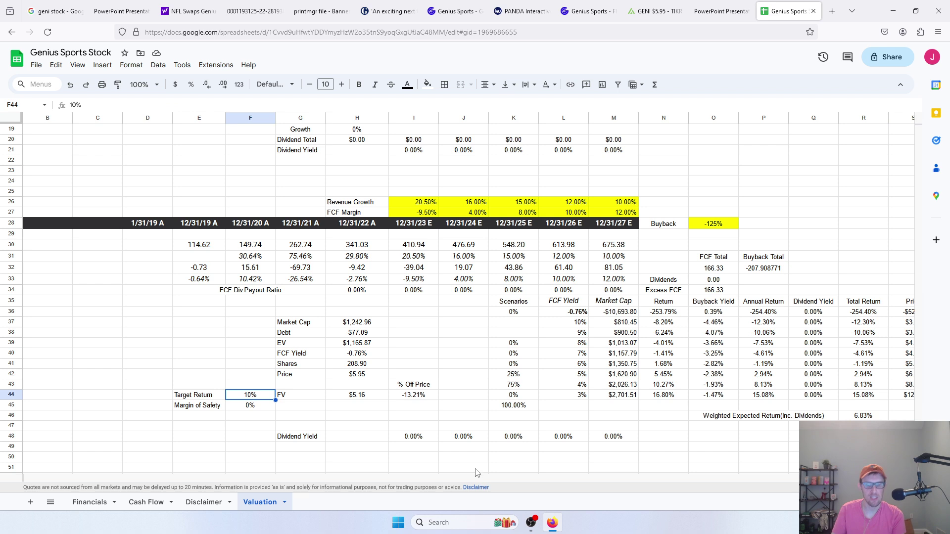
{"action": "type", "text": "15"}
{"action": "key", "text": "Return"}
{"action": "left_click", "coordinate": [250, 395]}
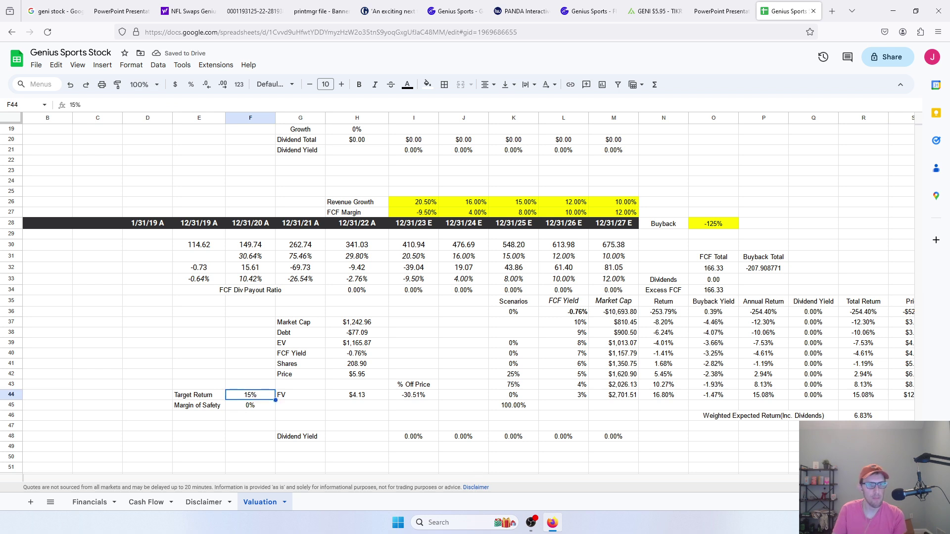
{"action": "key", "text": "ctrl+z"}
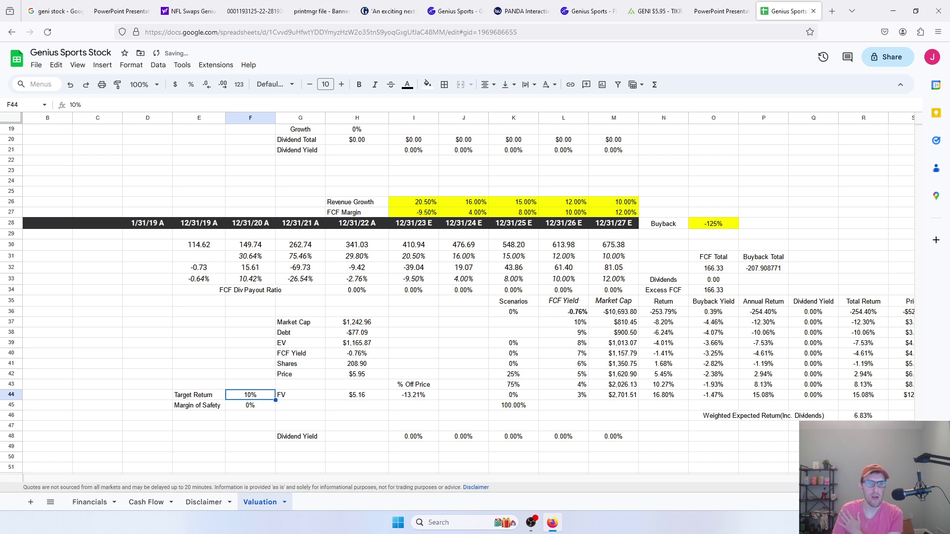
Test a 20% target return for the fair value, and undo the change
{"action": "type", "text": "20"}
{"action": "key", "text": "Return"}
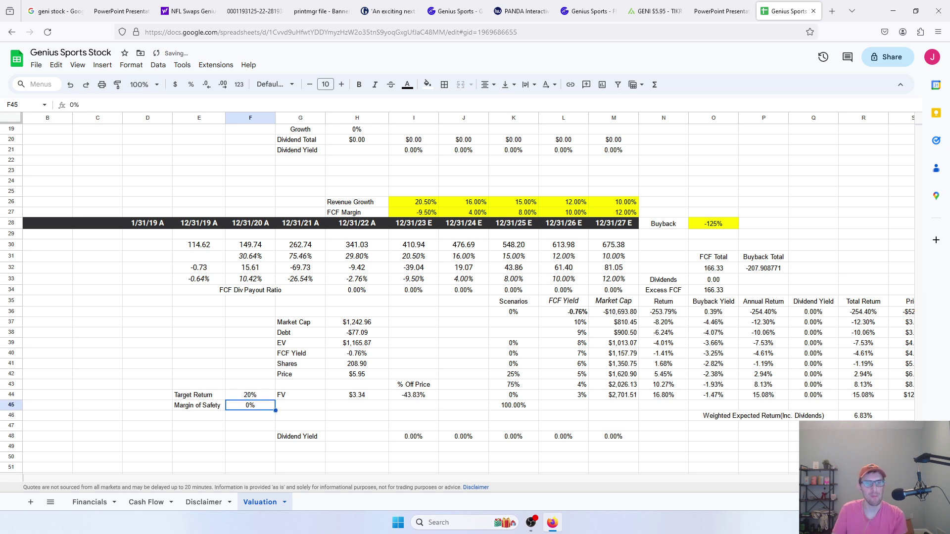
{"action": "key", "text": "Up"}
{"action": "key", "text": "ctrl+z"}
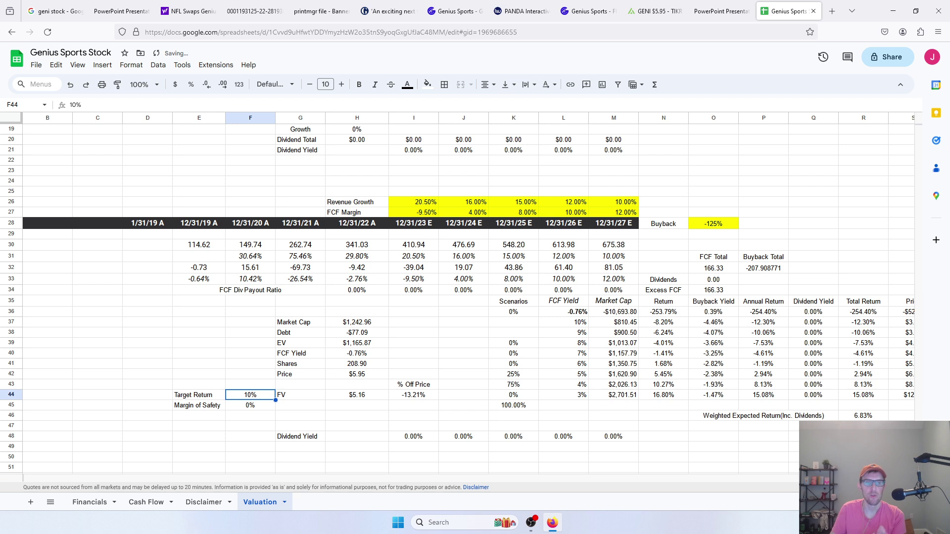